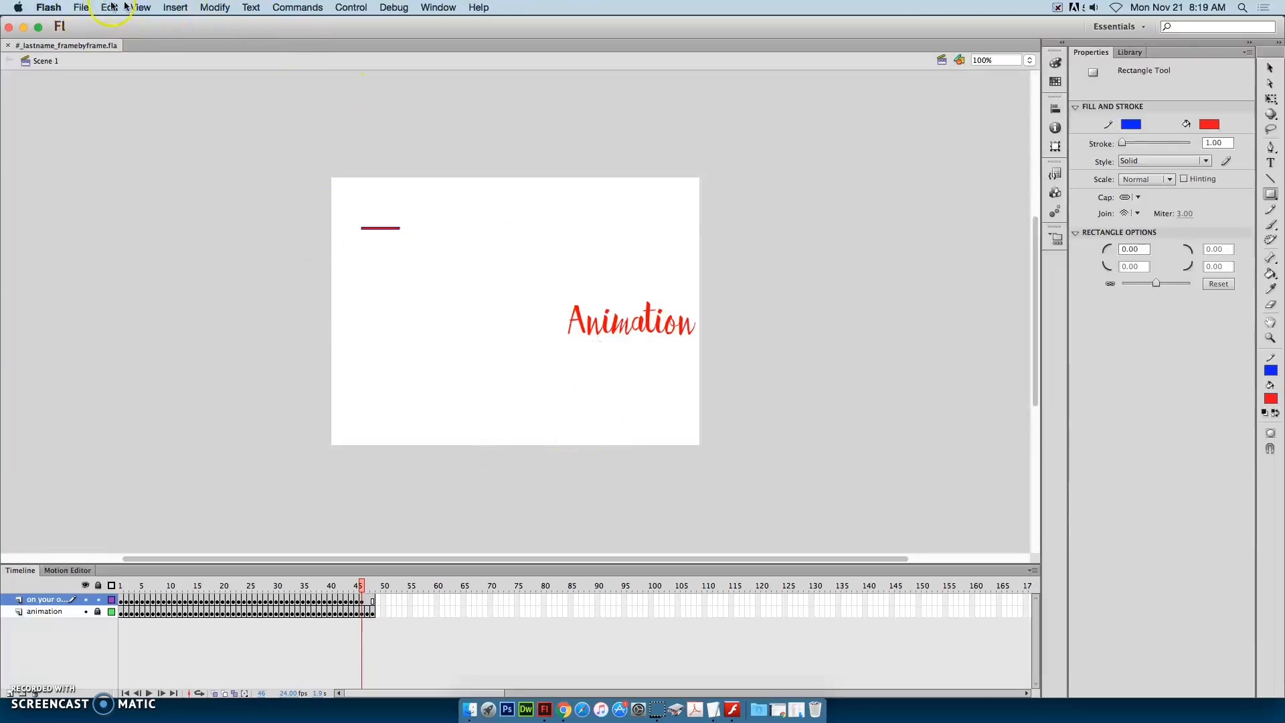
Step: Save a copy of the document as #_lastname_timeline_tweens.fla in the flash folder
left_click(88, 8)
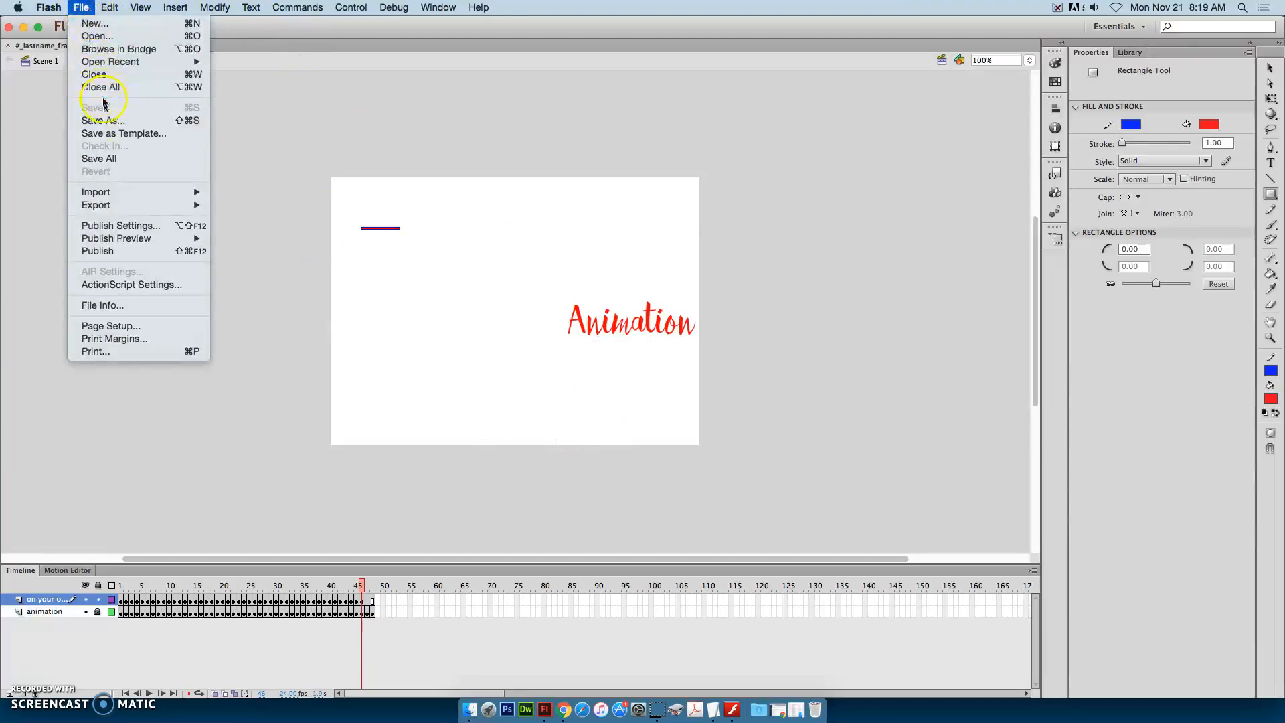
left_click(103, 121)
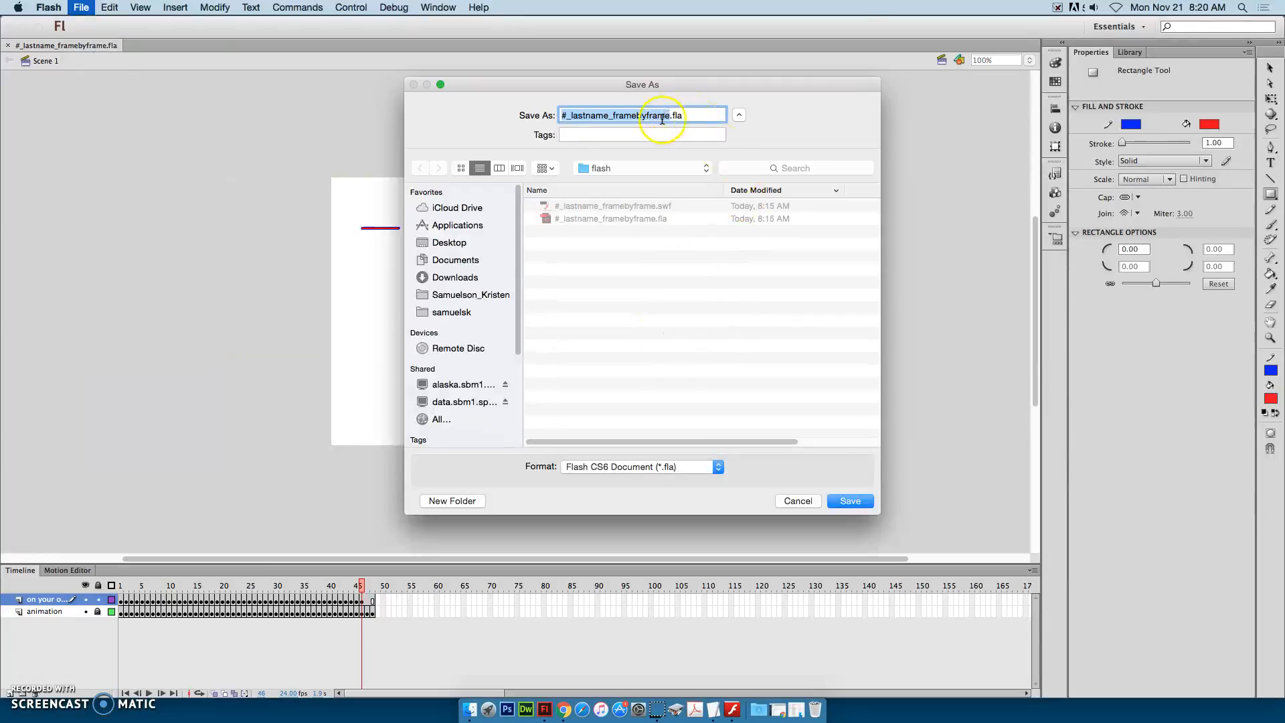
left_click(662, 120)
left_click_drag(613, 117, 662, 113)
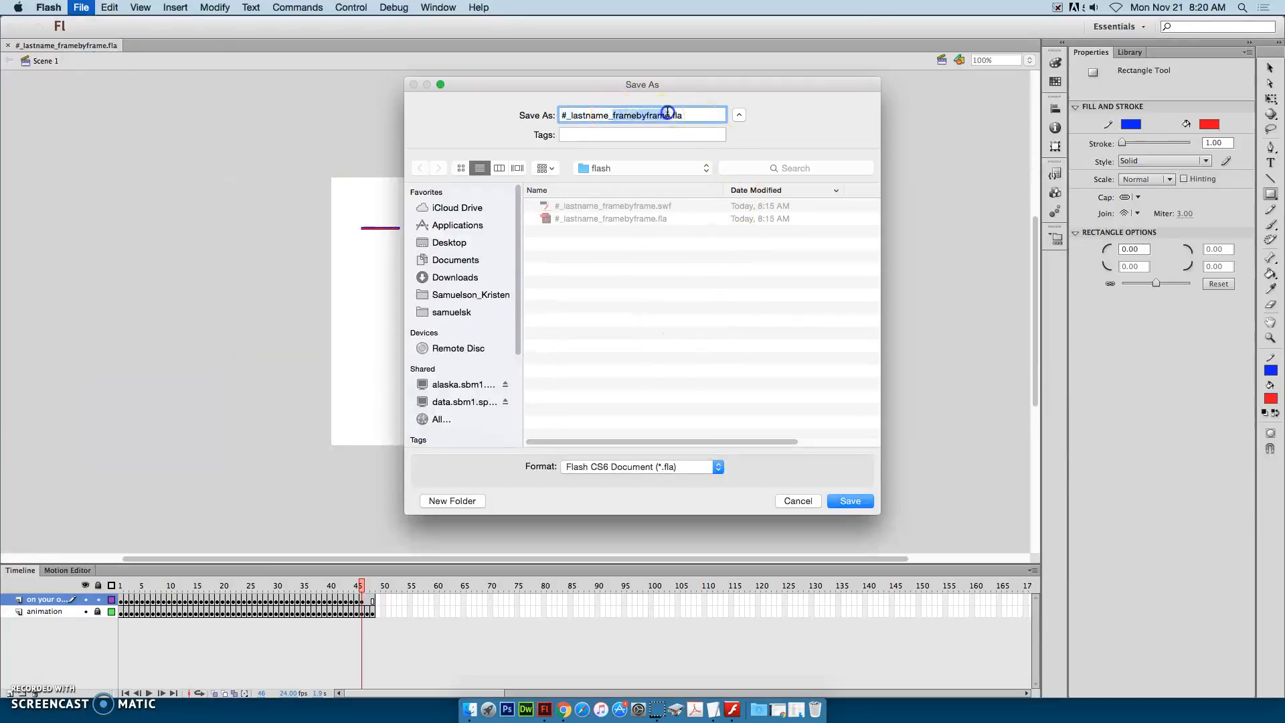
type("t")
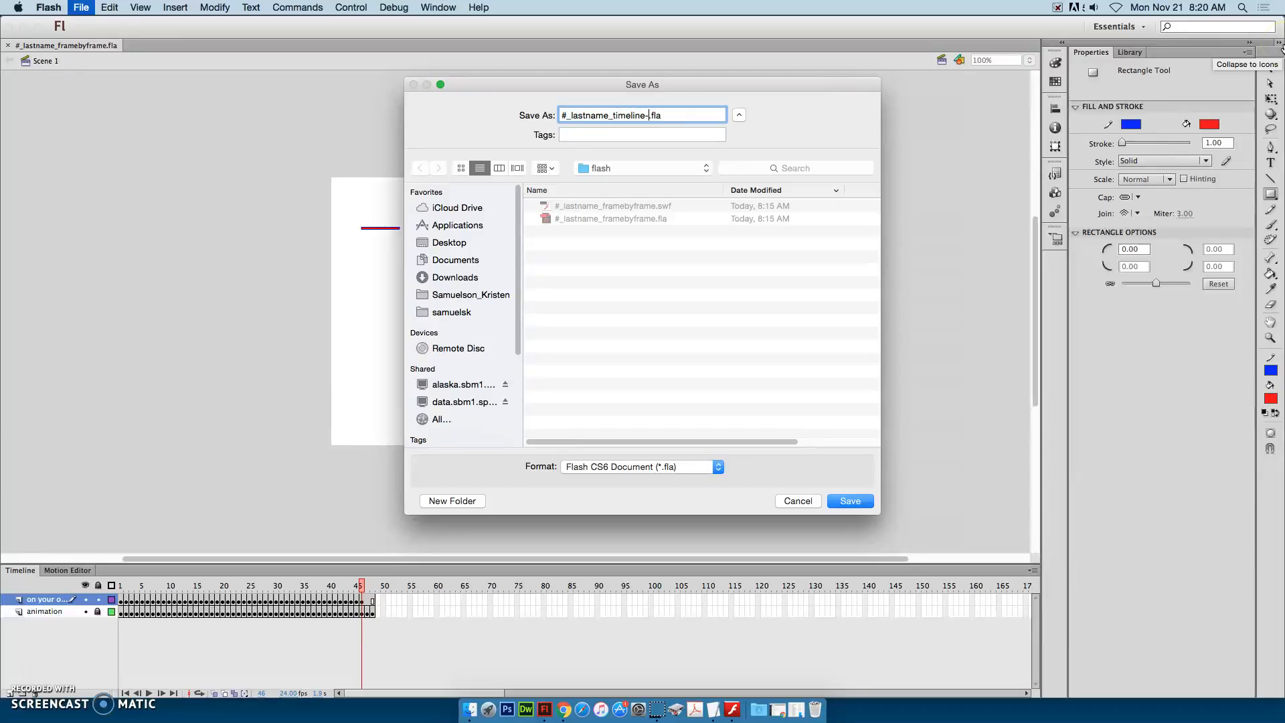
type("imeline_tweens")
key("Return")
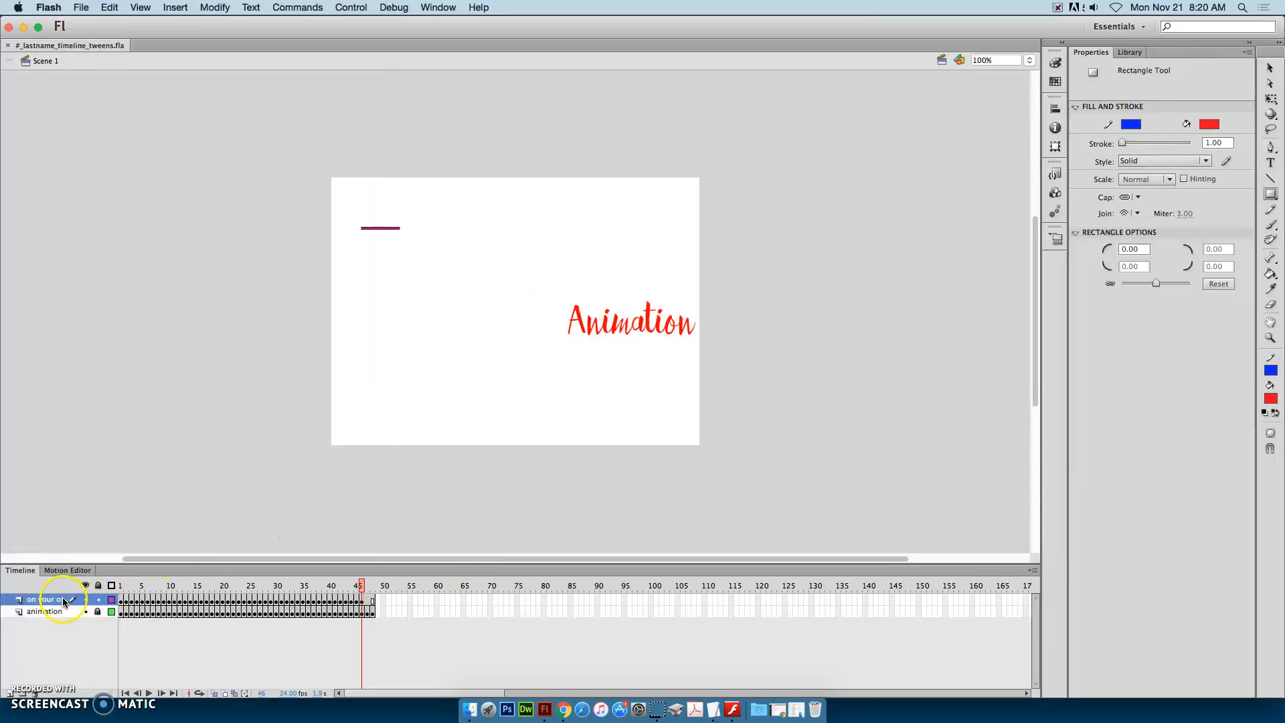
Step: Lock the upper layer and rename the "animation" layer to "frame by frame"
left_click(98, 599)
double_click(46, 614)
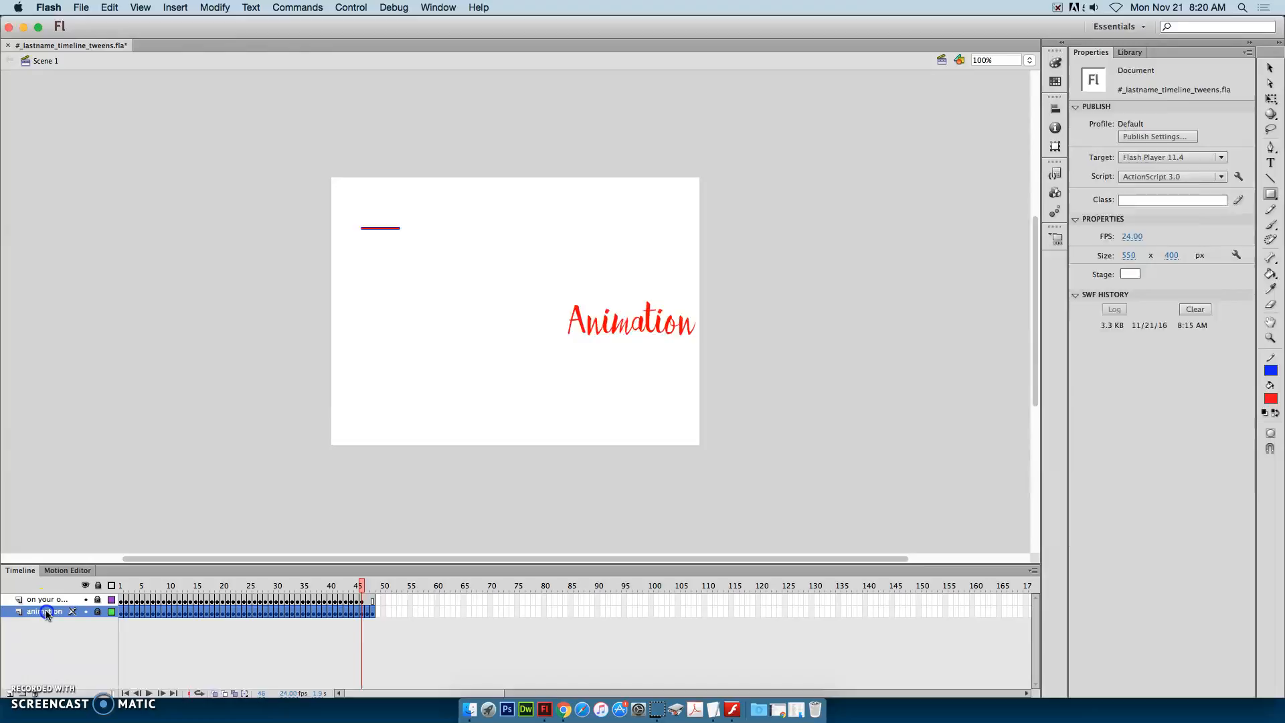
type("frame by f")
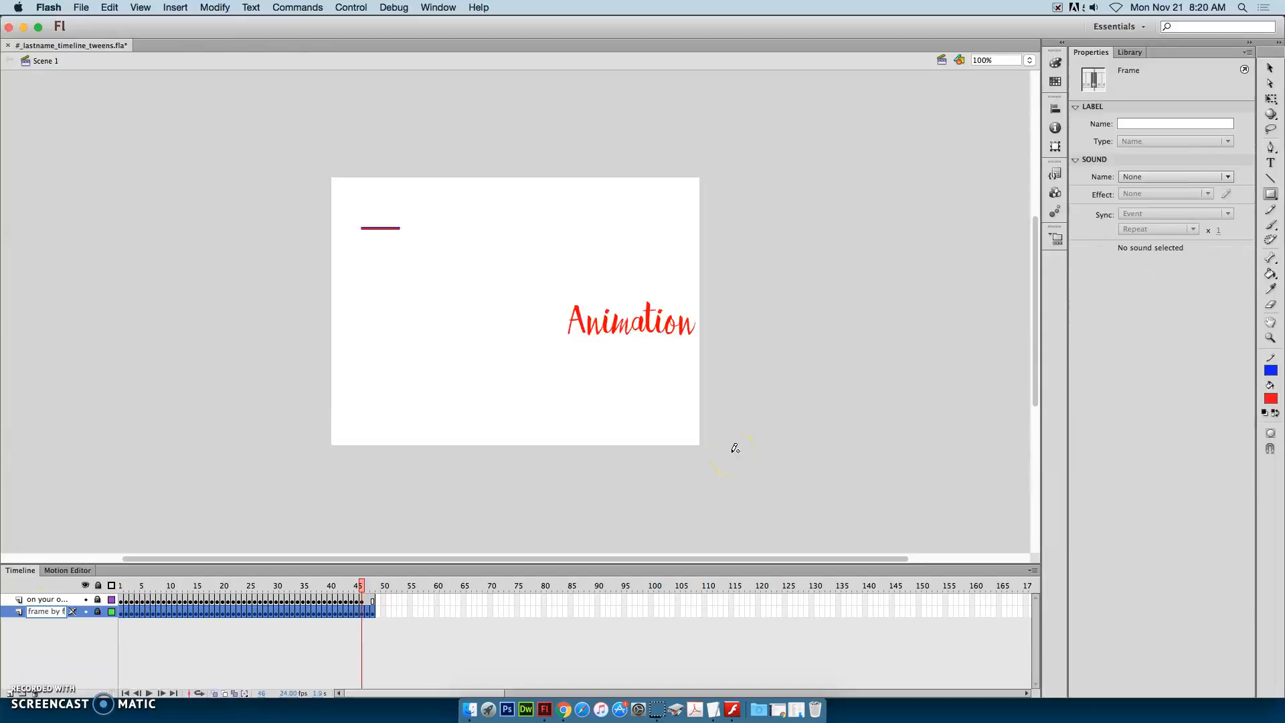
type("ram")
left_click(735, 448)
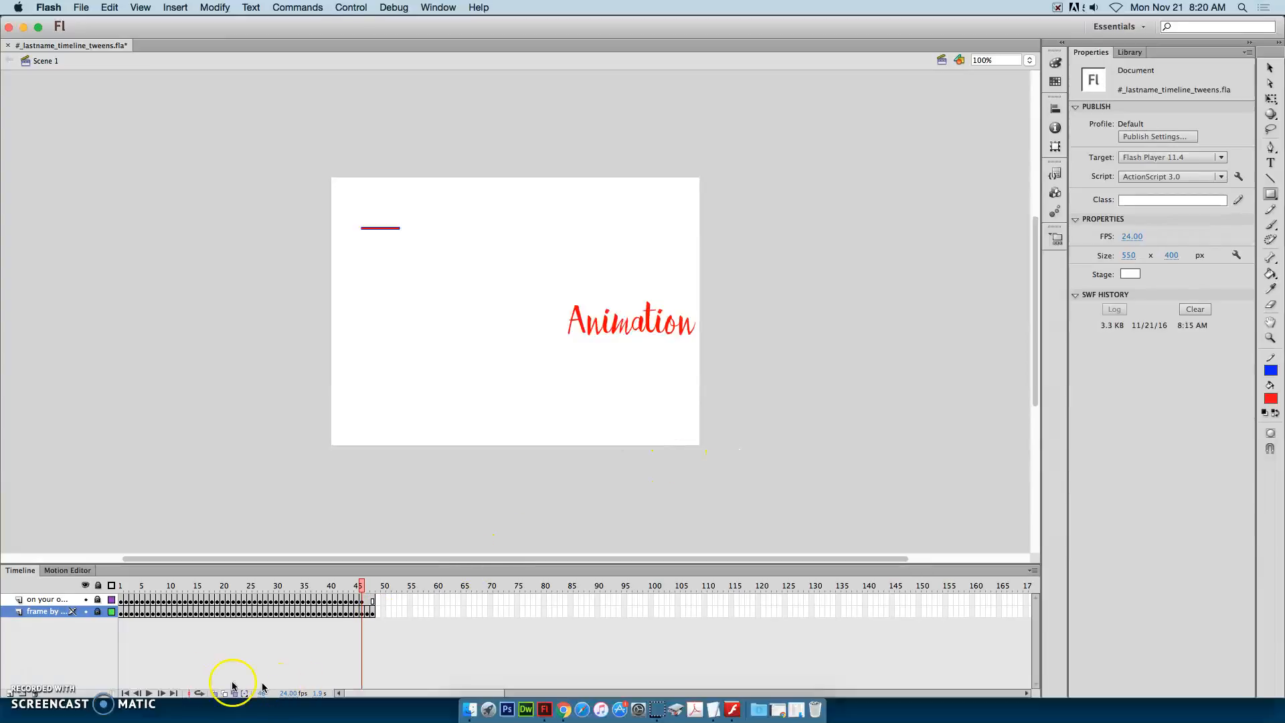
Step: Add a new layer above the existing ones and name it "motion tween"
left_click(9, 693)
left_click_drag(57, 611, 49, 600)
double_click(41, 599)
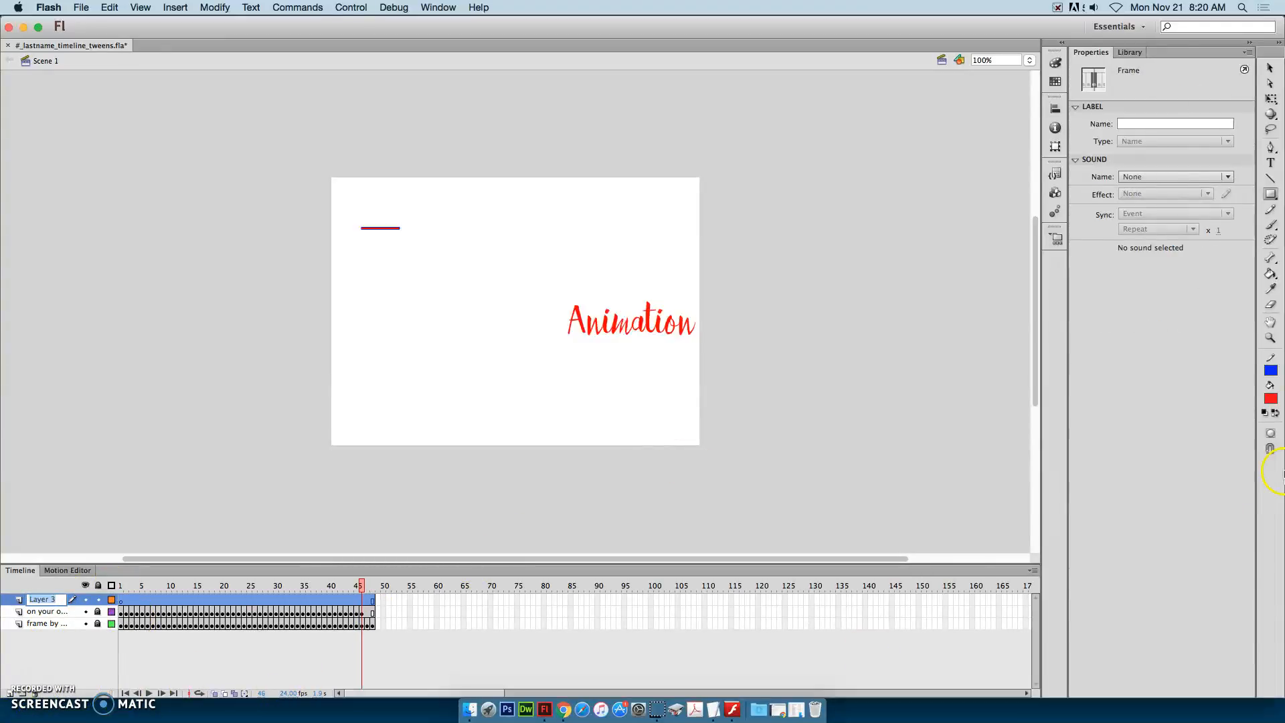
type("mot")
type("ion tween")
key("Return")
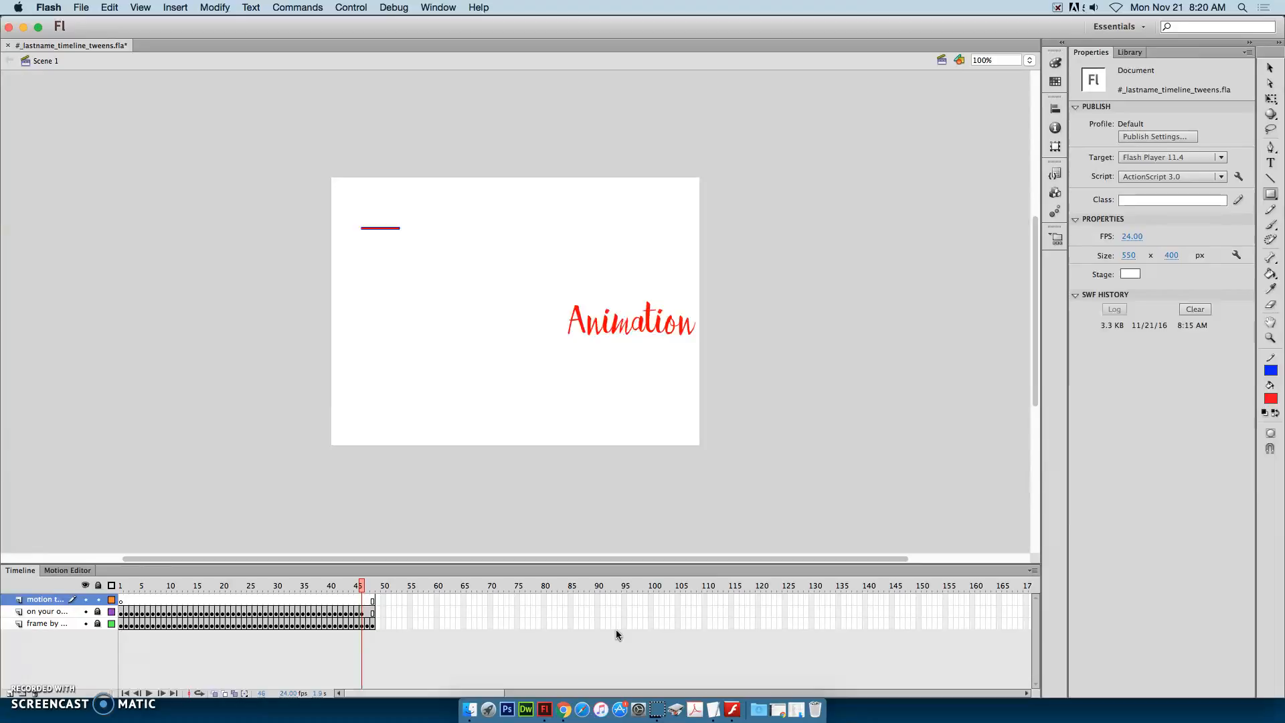
Step: Add the static text "Motion" at frame 1 of the new layer, near the stage's lower-left corner
left_click(122, 585)
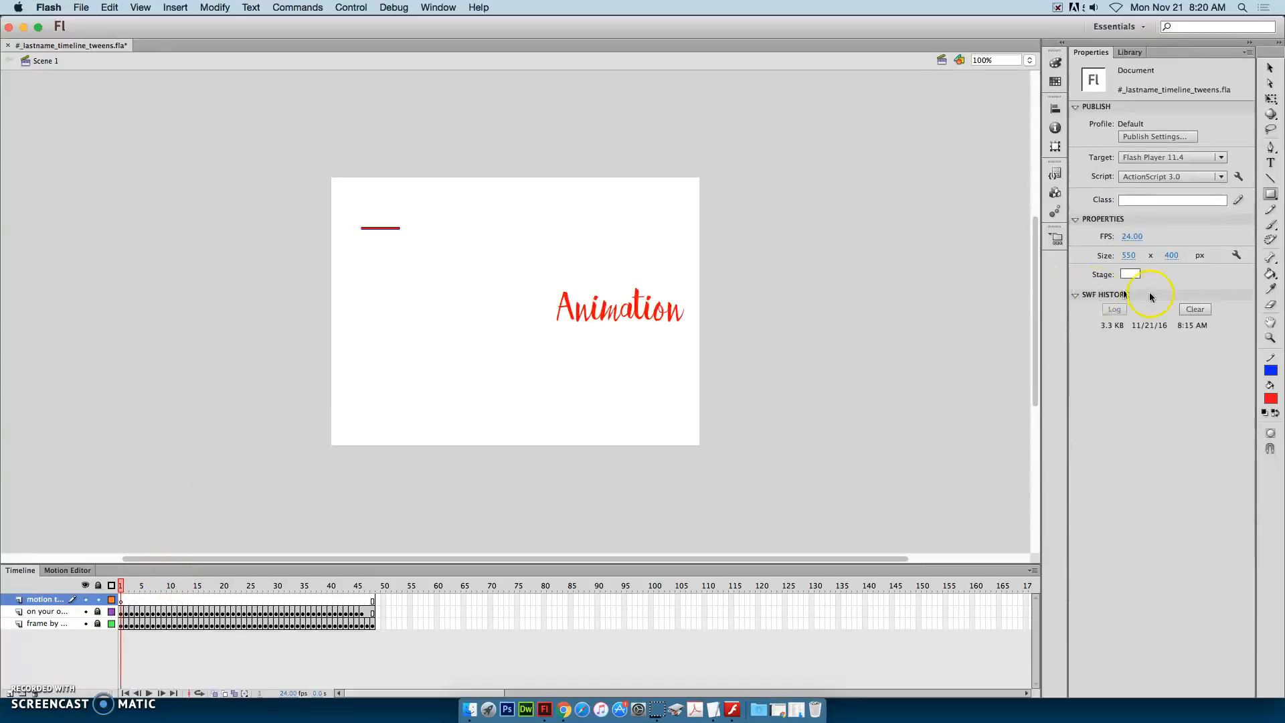
left_click(1272, 163)
left_click(359, 427)
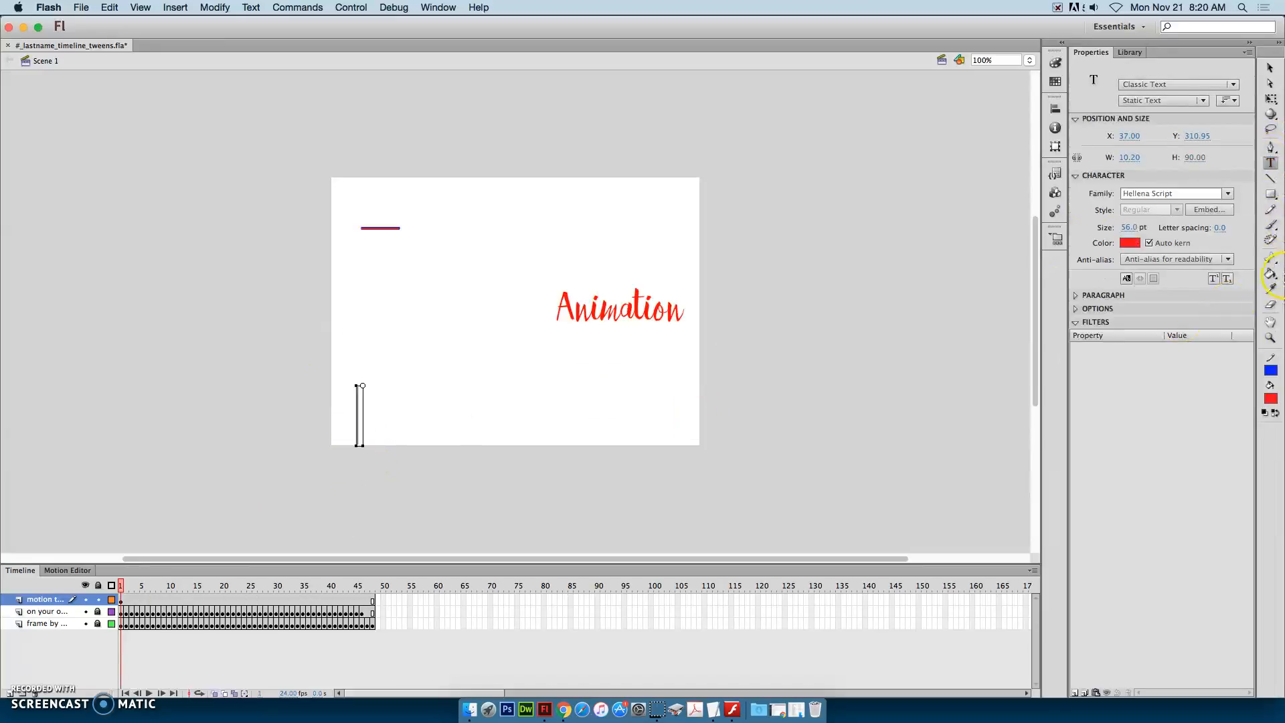
type("Motion")
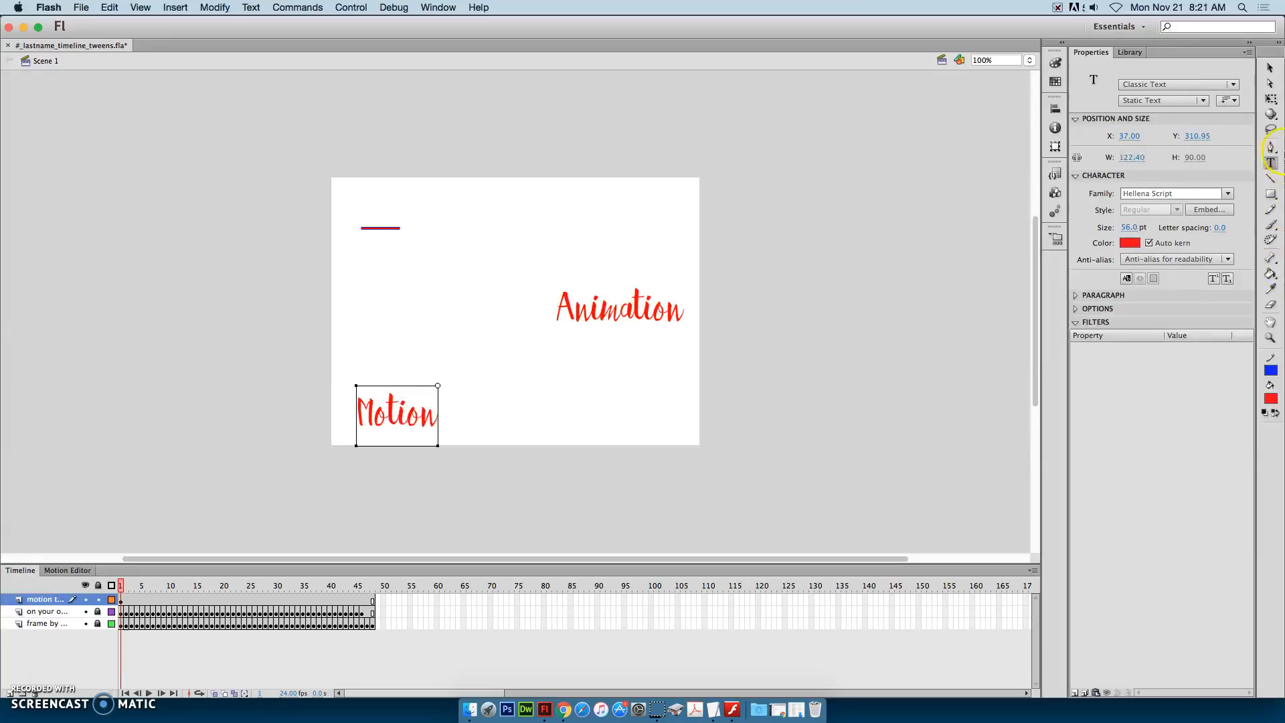
Step: Change the color of the "Motion" text to blue
left_click(1130, 242)
left_click(1086, 351)
double_click(373, 405)
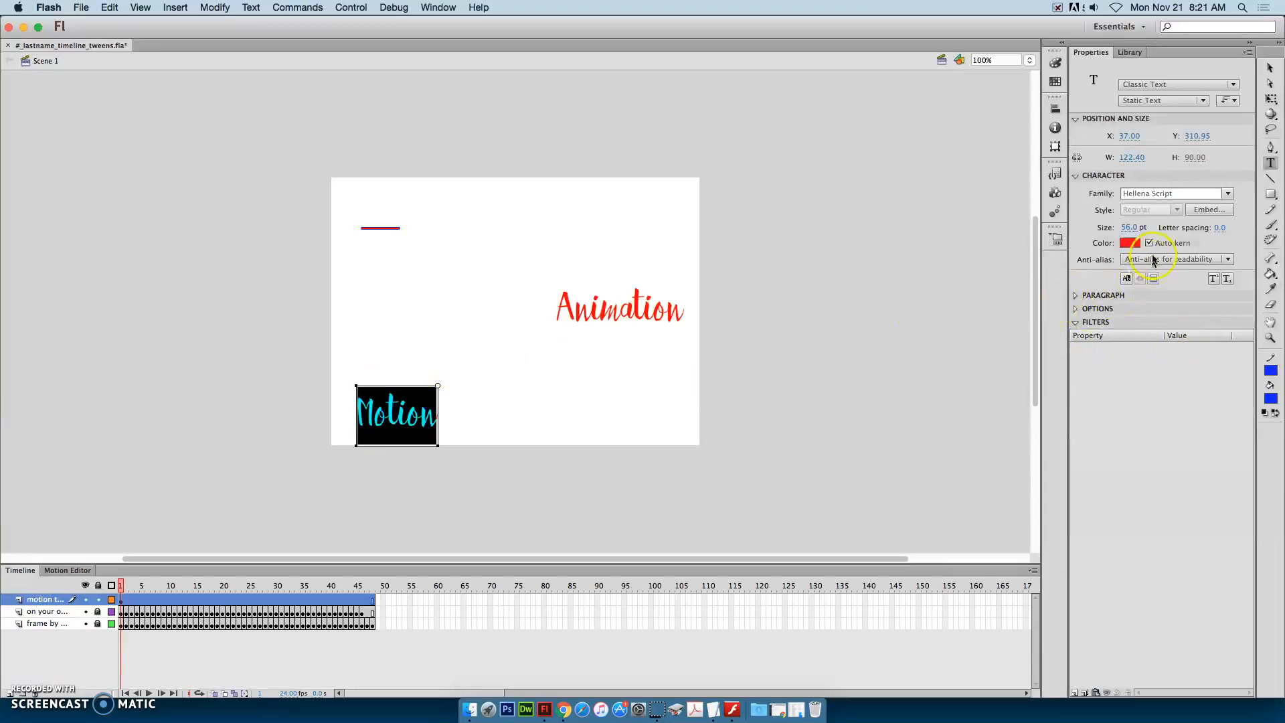
left_click(1130, 242)
left_click(1086, 349)
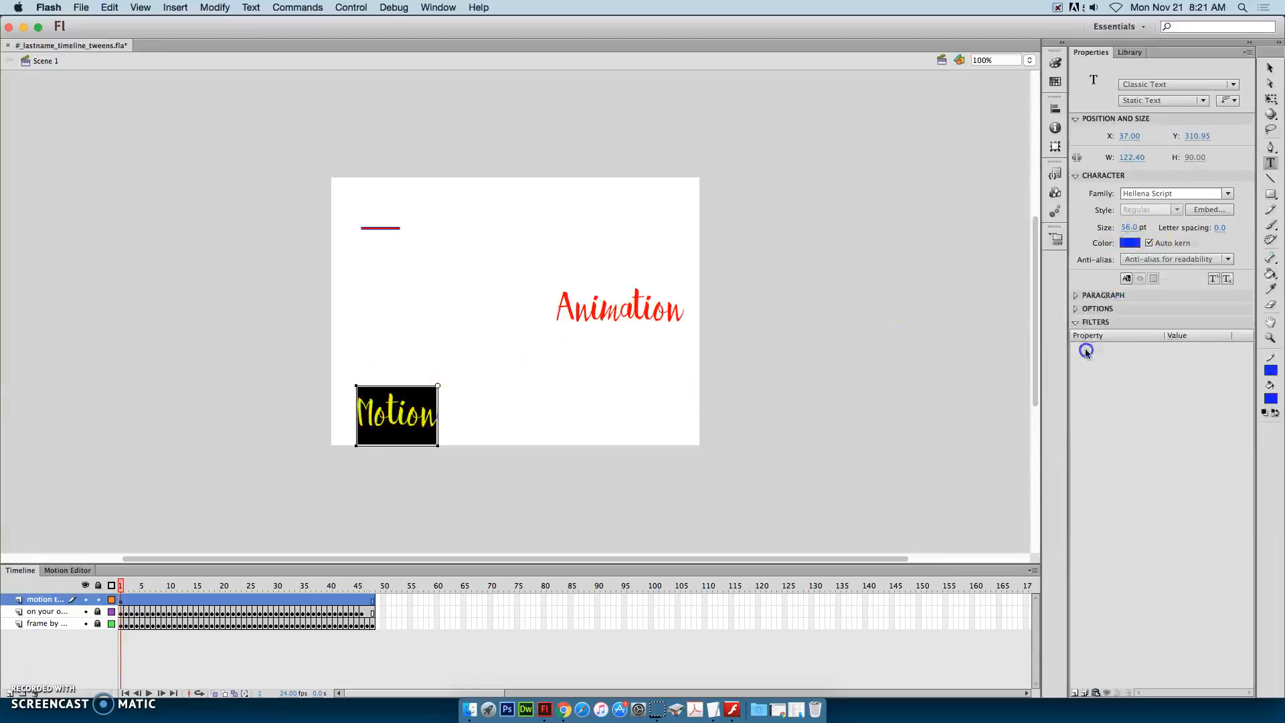
Step: Try the Emerald font on the "Motion" text
left_click(1226, 196)
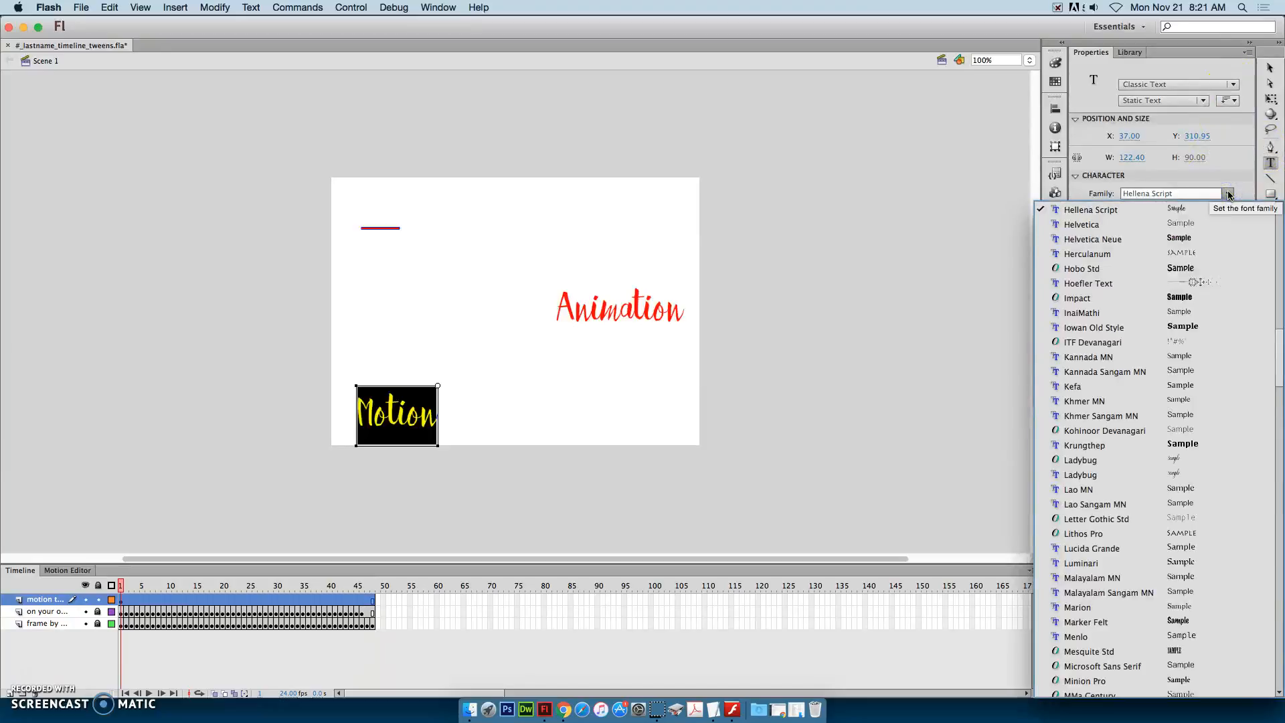
scroll(1224, 217, "up", 5)
scroll(1224, 217, "up", 3)
left_click(1173, 236)
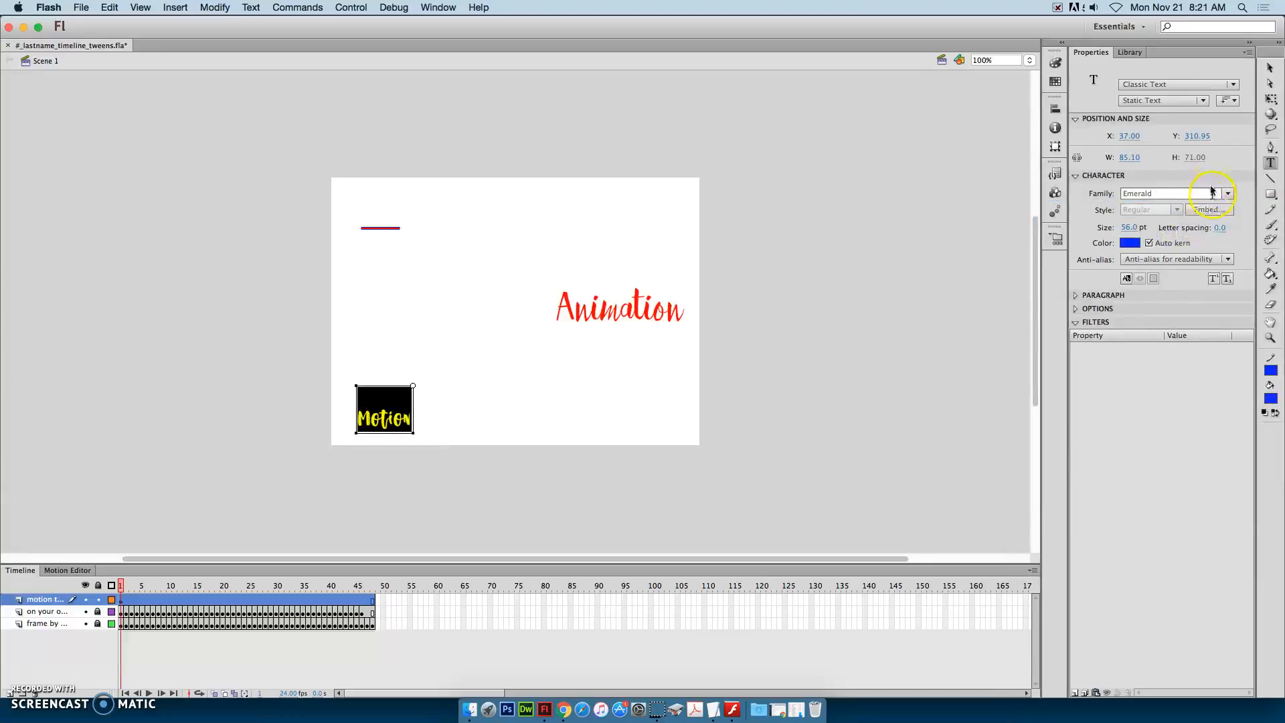
Step: Set the "Motion" text's font to Futura and move it to the stage's upper-left corner, at about X 21, Y 4
left_click(1225, 194)
scroll(1223, 239, "up", 2)
scroll(1223, 238, "up", 5)
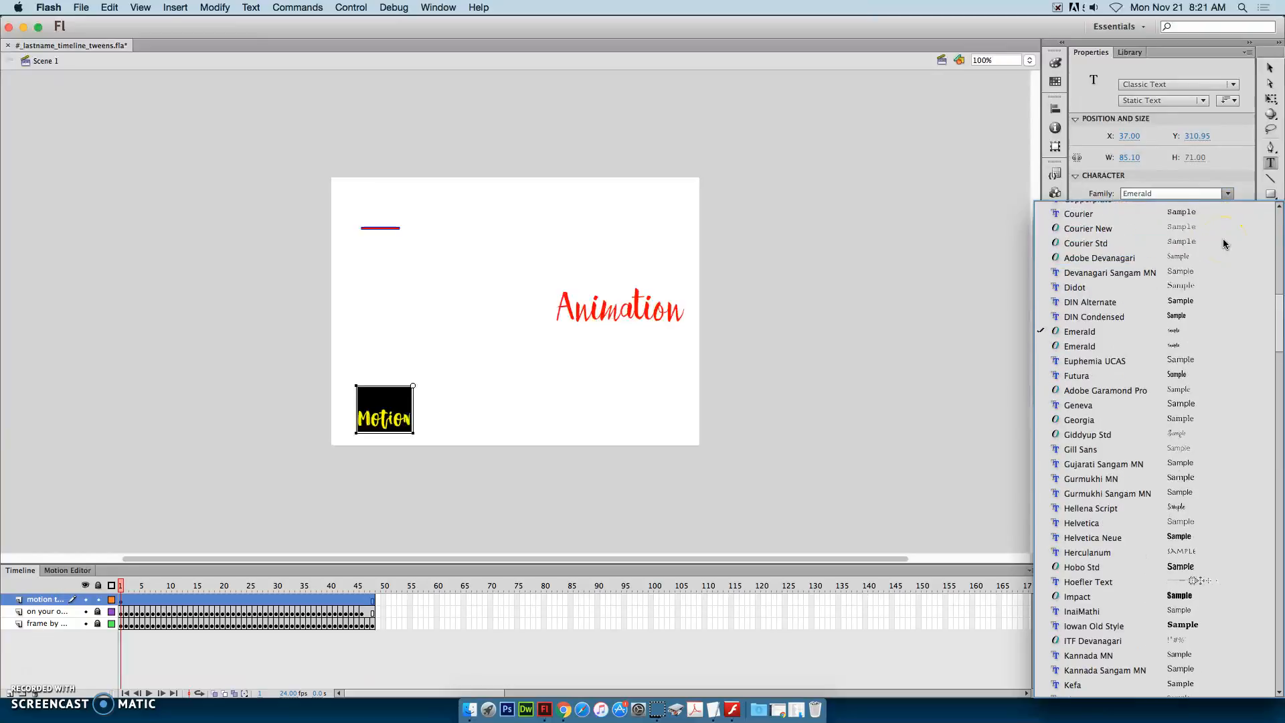
left_click(1177, 387)
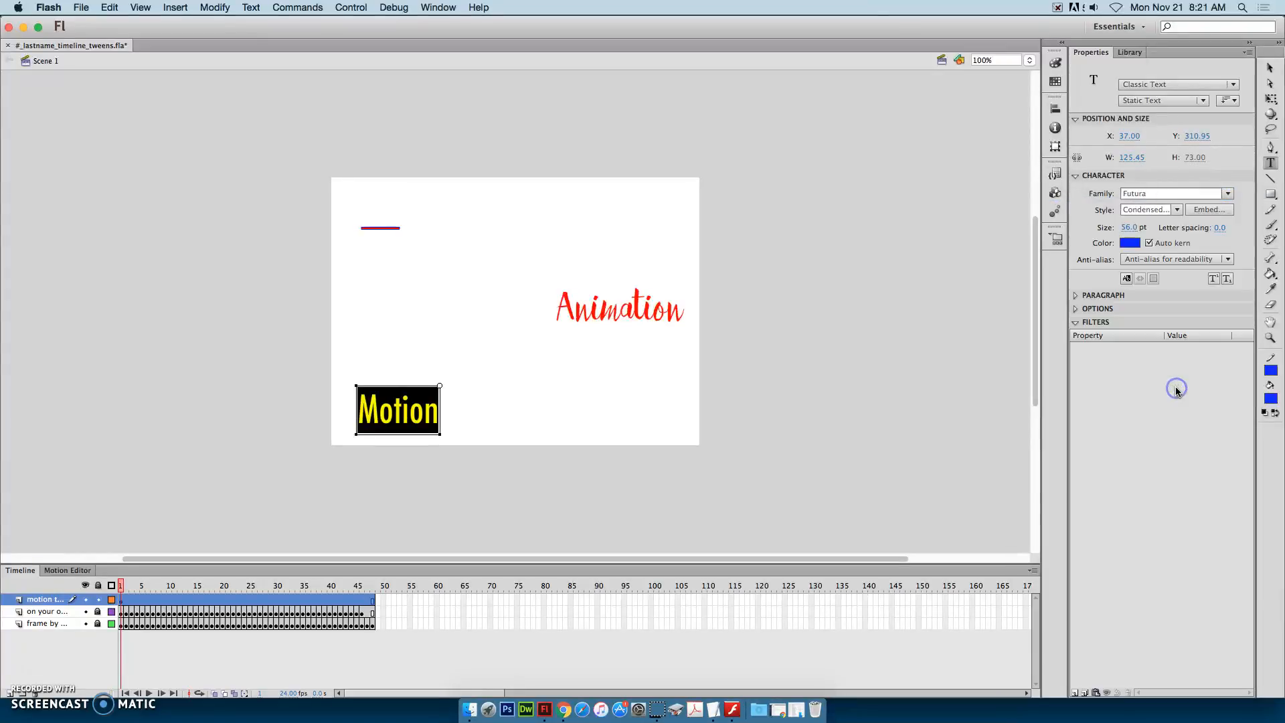
left_click(1271, 68)
left_click_drag(425, 401, 419, 204)
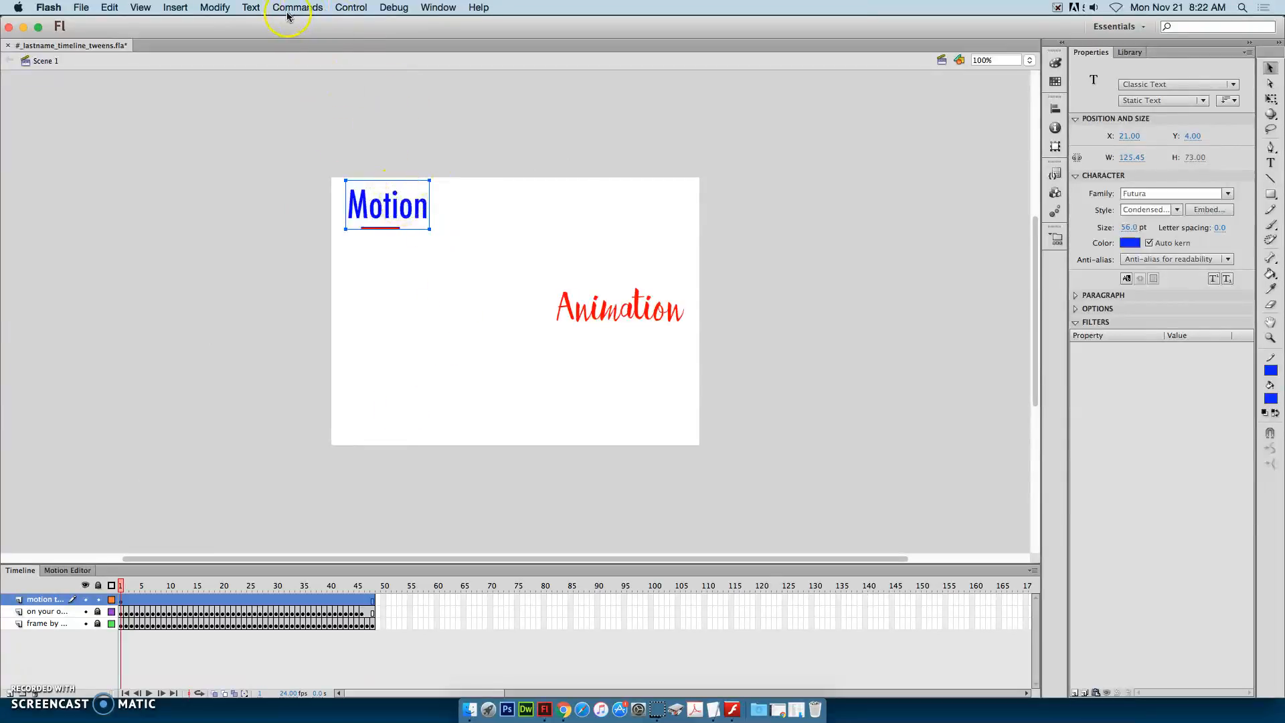
Step: Convert the "Motion" text to a Graphic symbol named "motion" with its registration point at the center
left_click(215, 7)
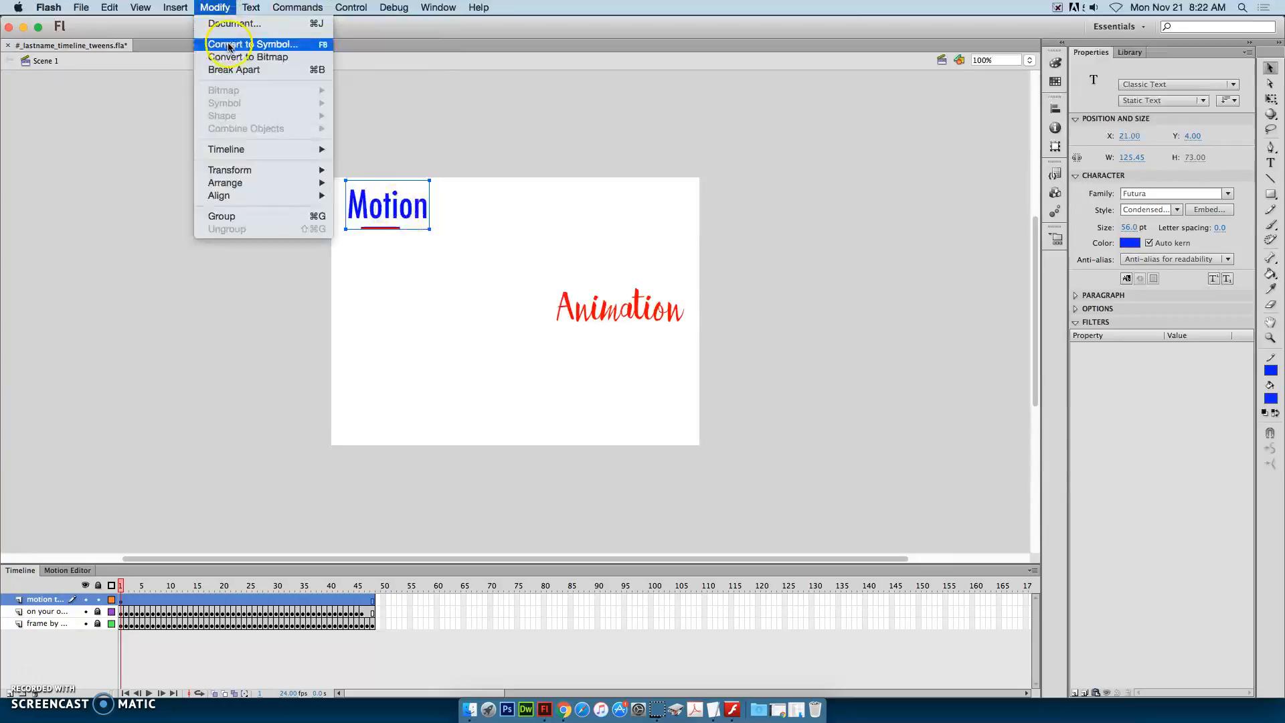
left_click(260, 44)
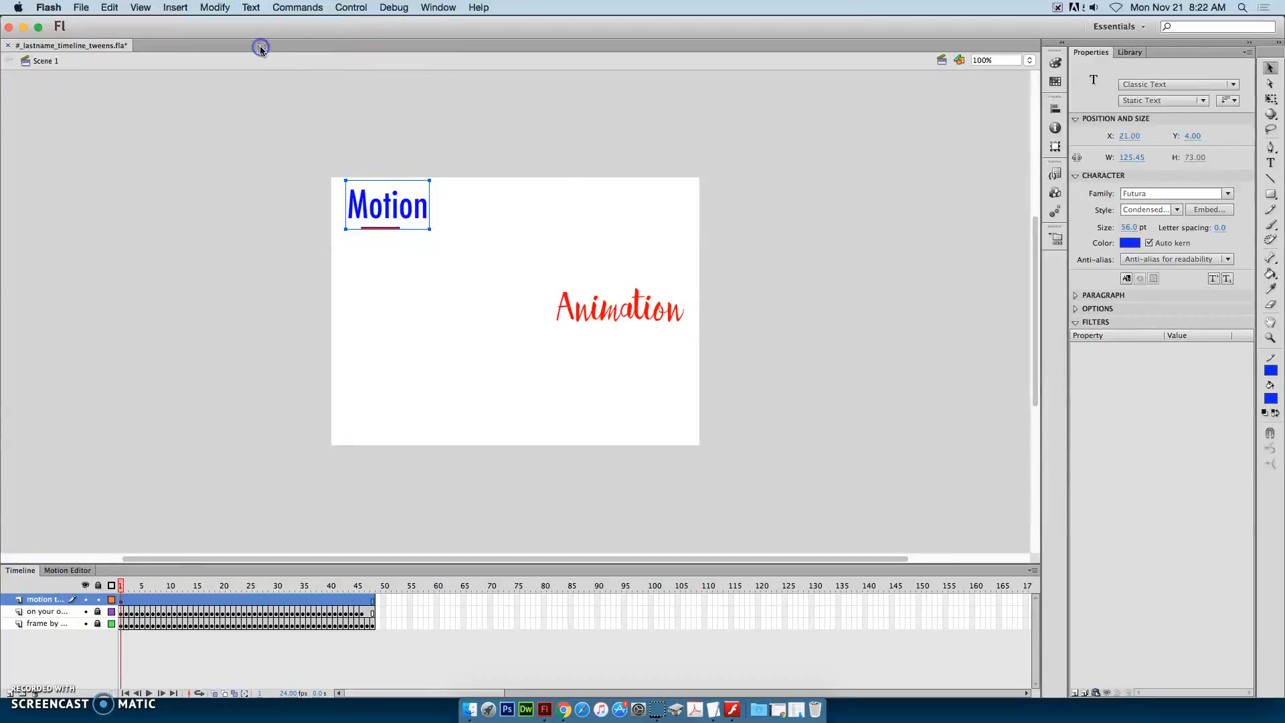
type("motion")
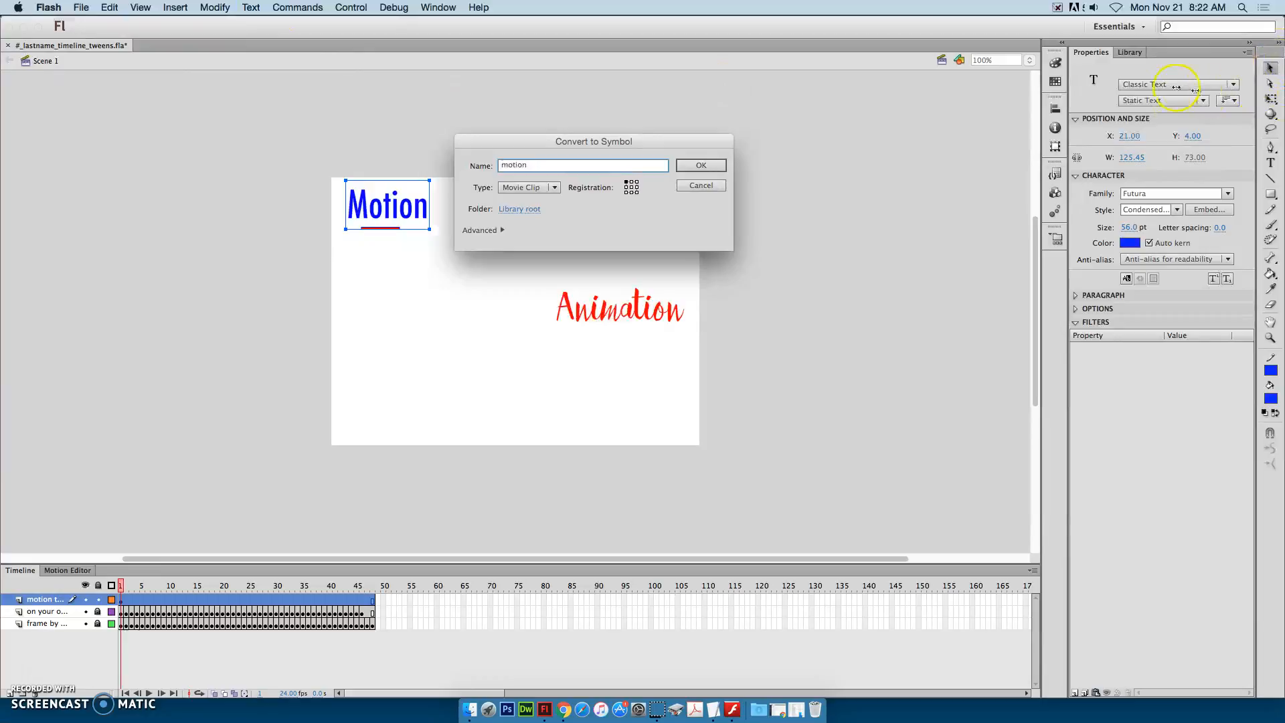
left_click(540, 188)
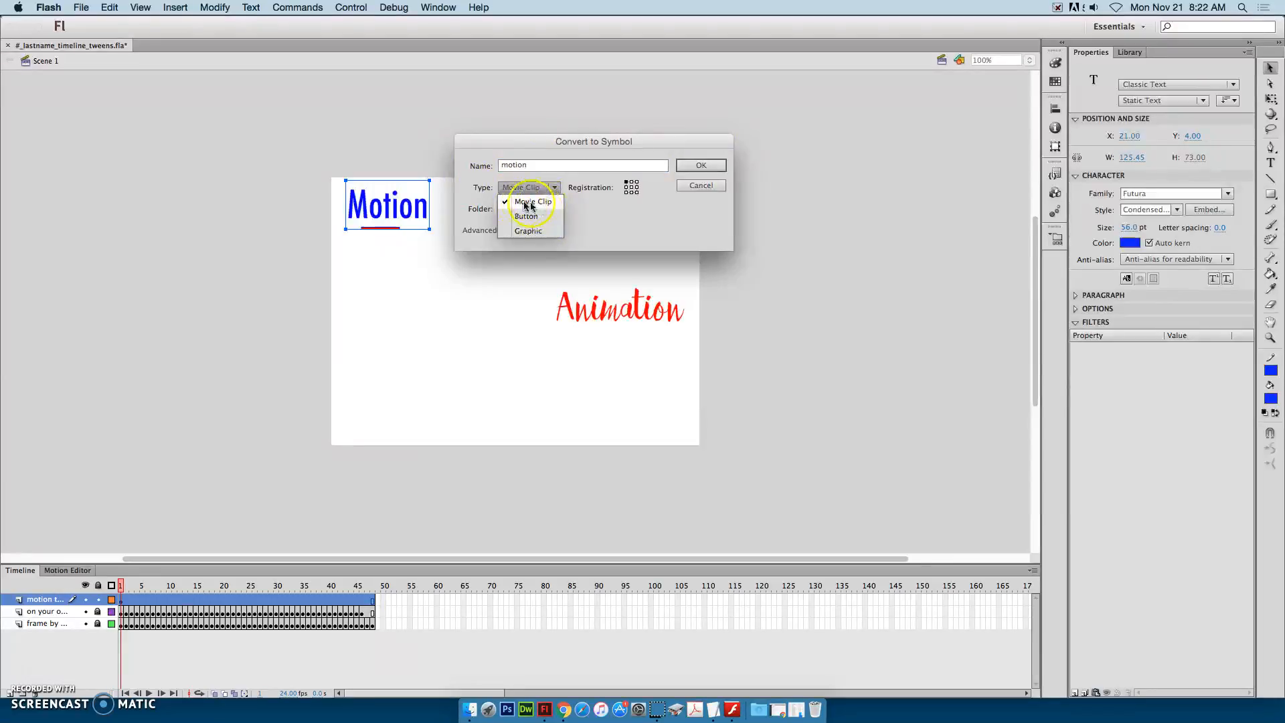
left_click(540, 233)
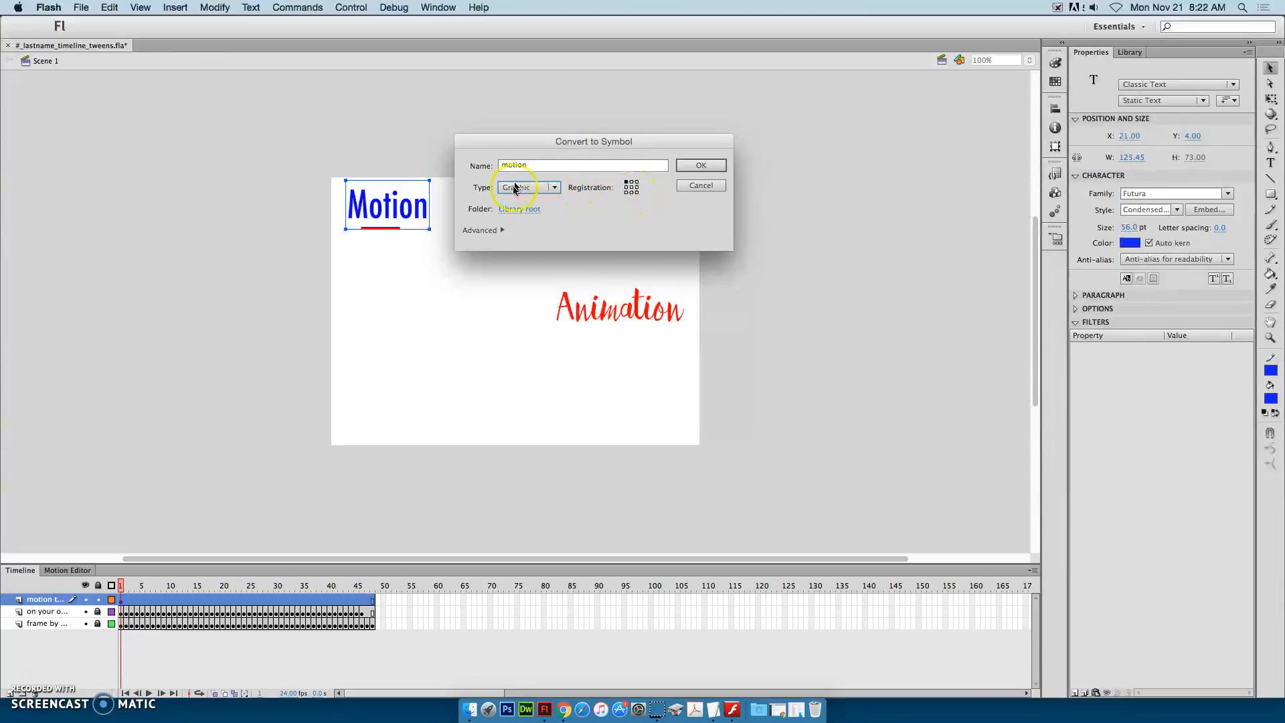
left_click(631, 188)
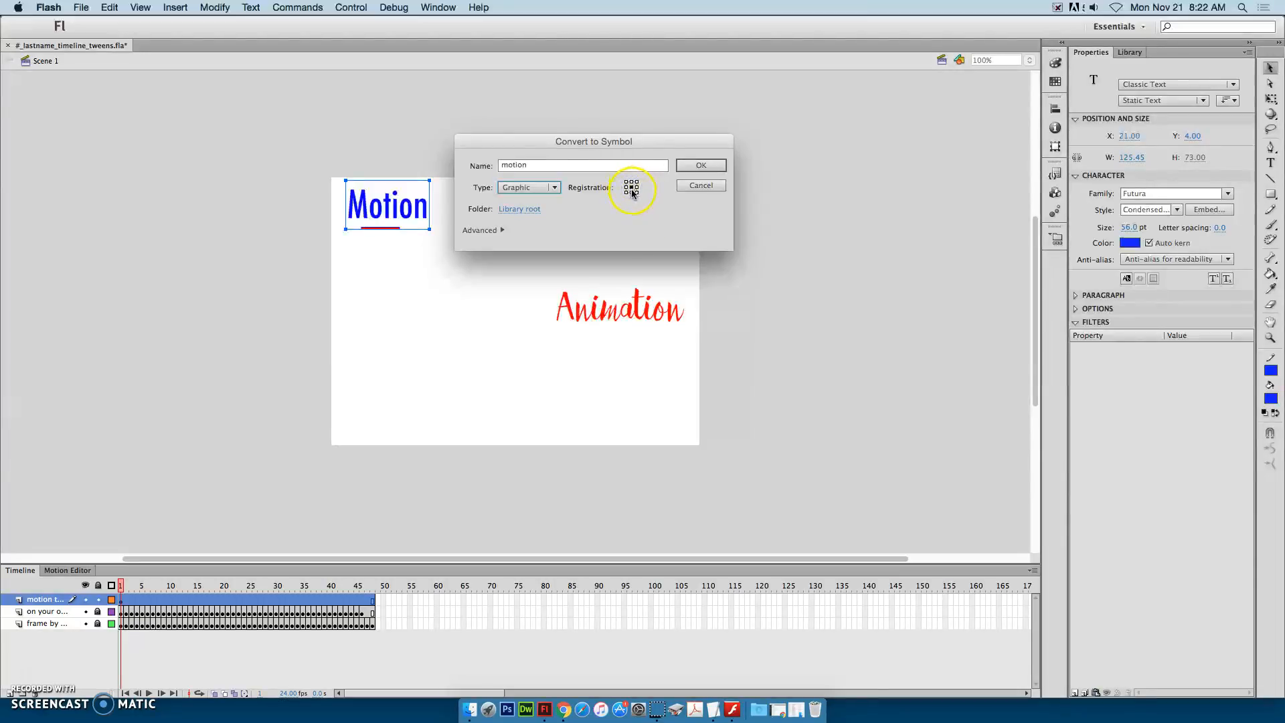
left_click(700, 167)
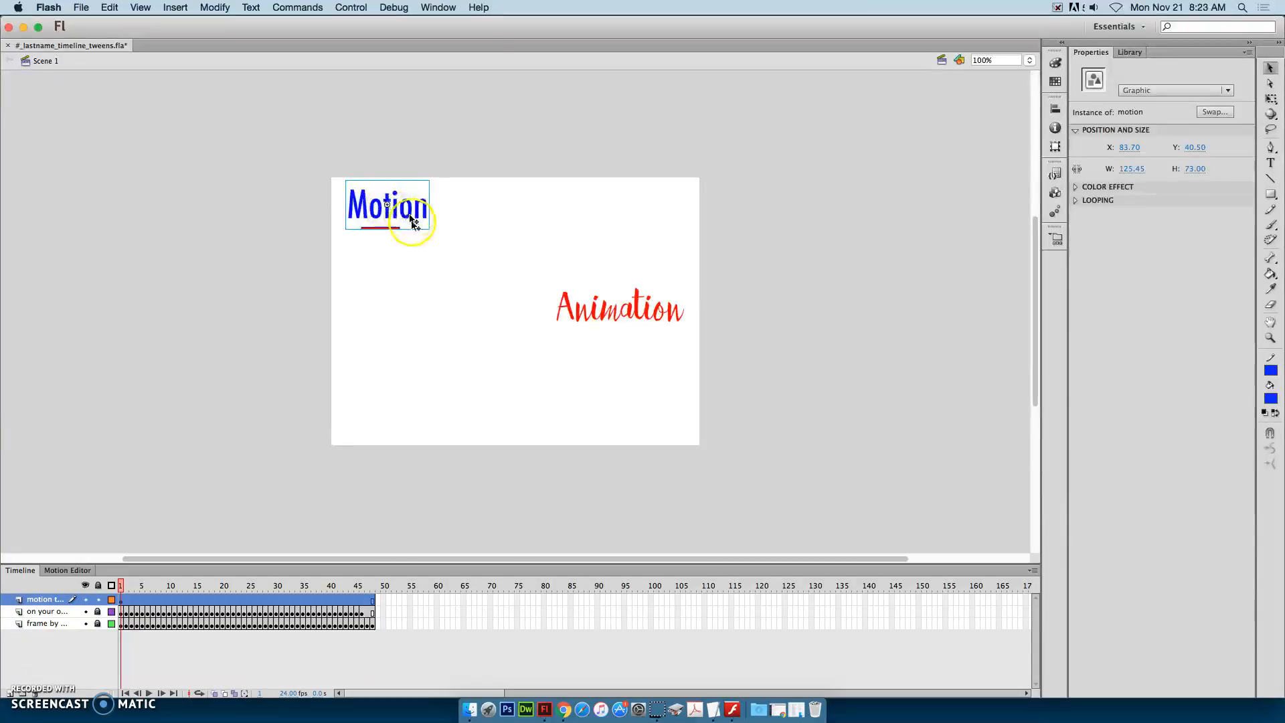
left_click(430, 255)
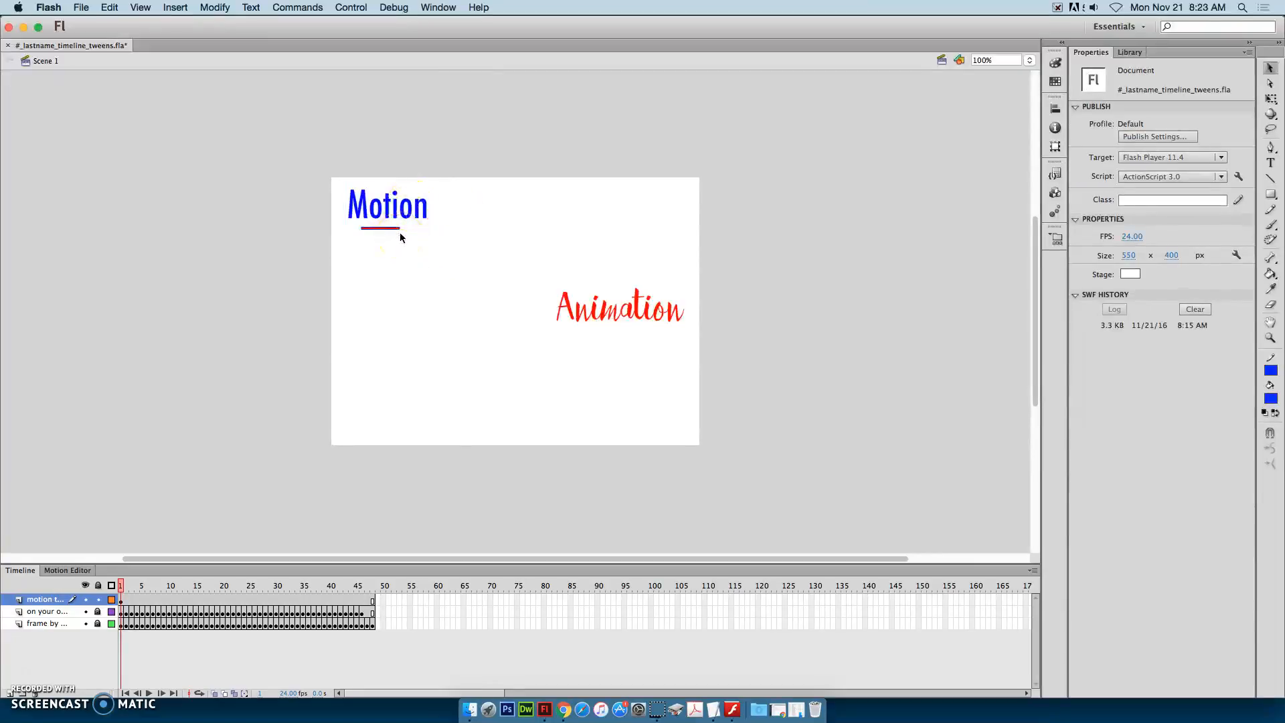
right_click(404, 214)
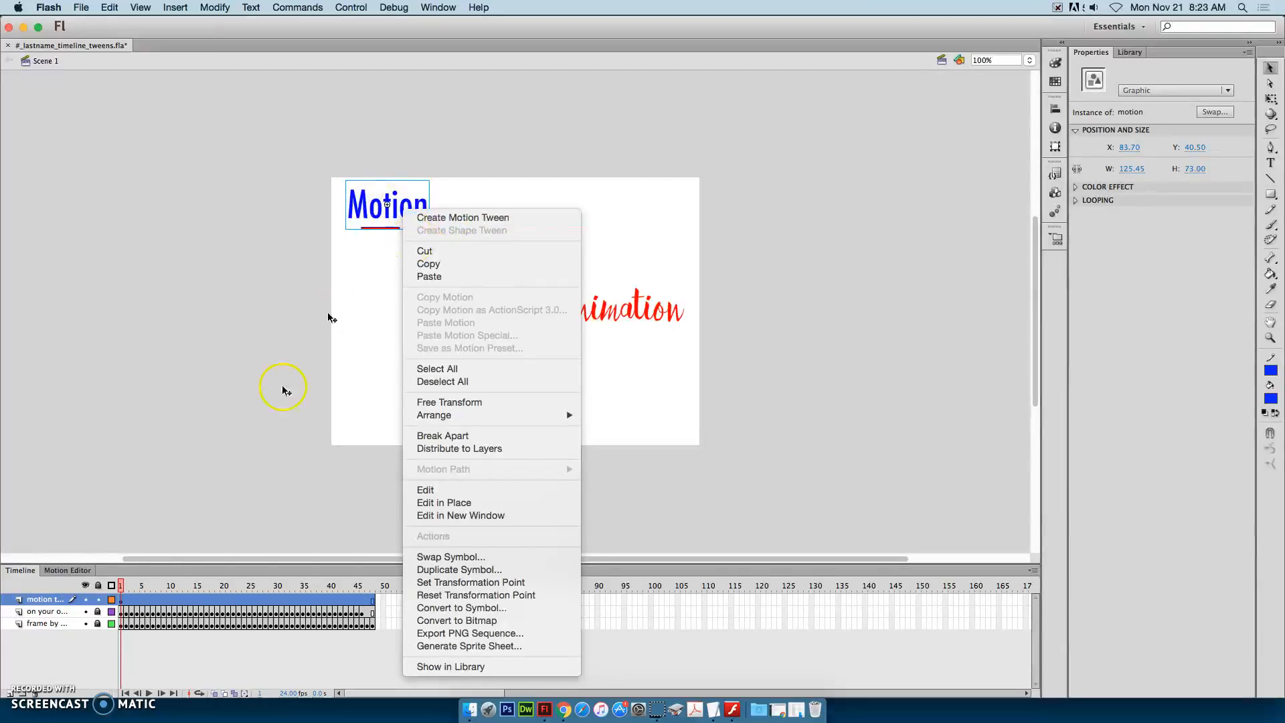
left_click(249, 596)
left_click(268, 603)
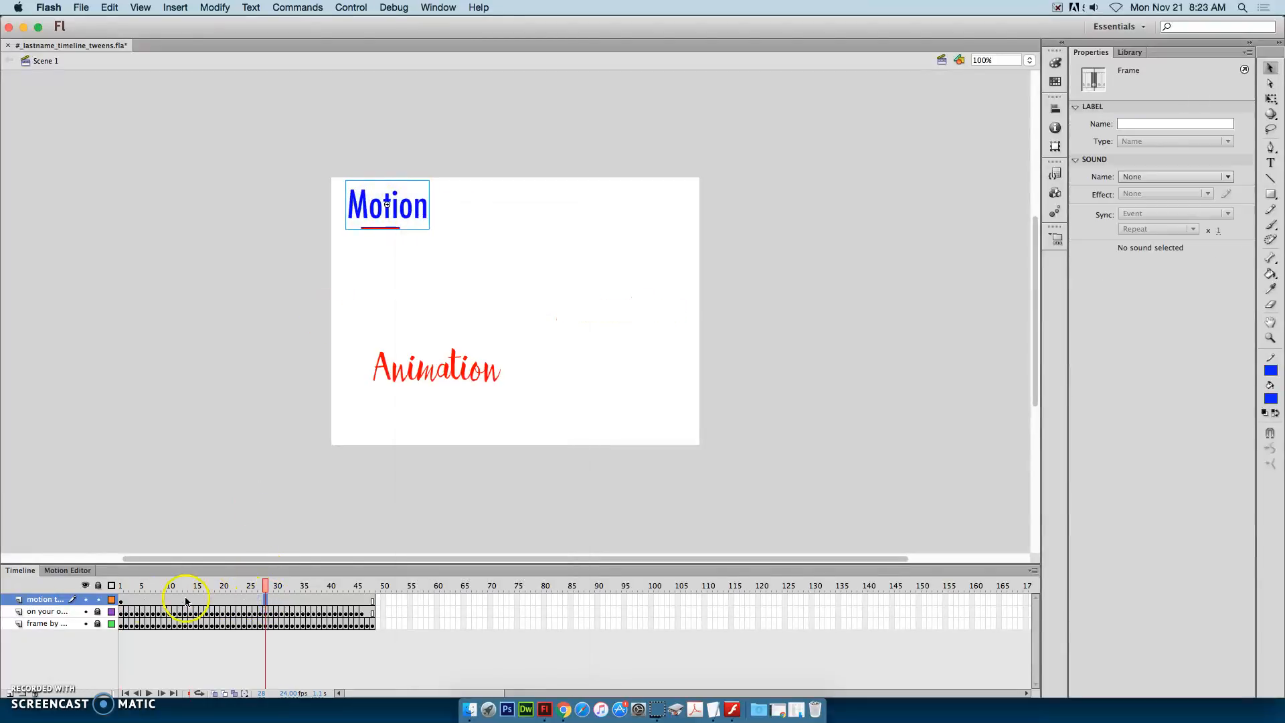
right_click(125, 603)
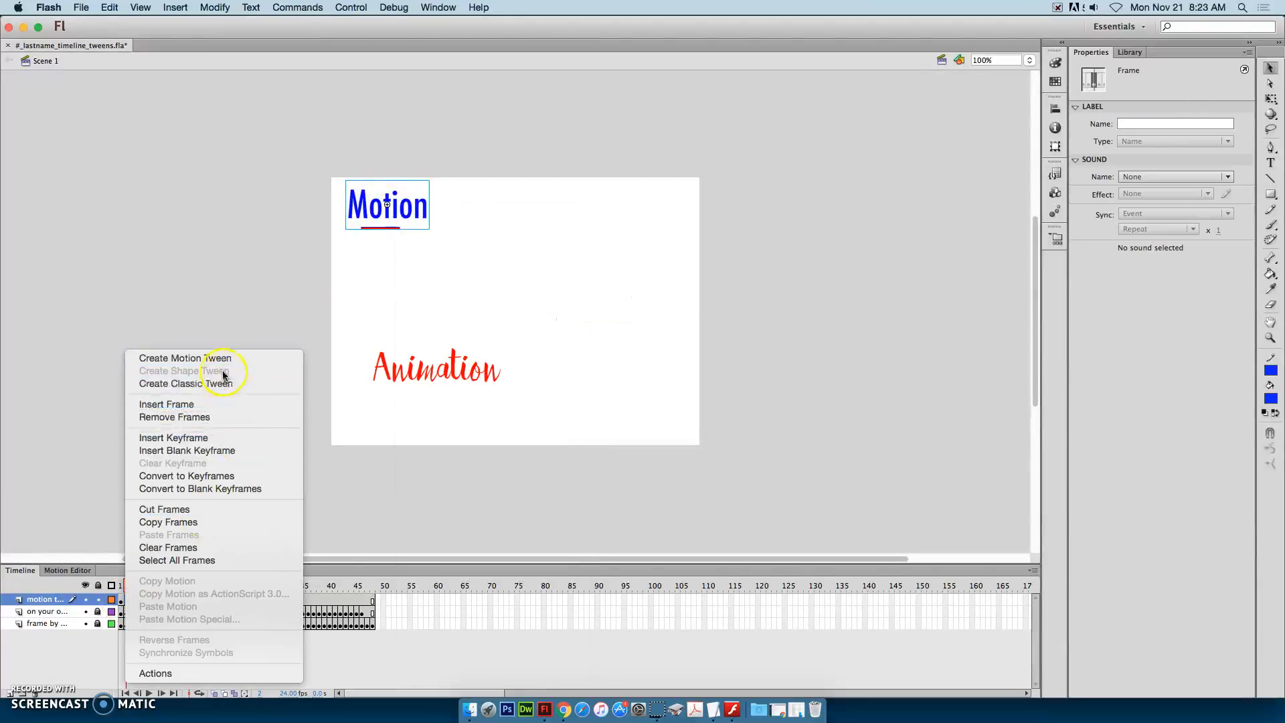
left_click(173, 12)
left_click(177, 9)
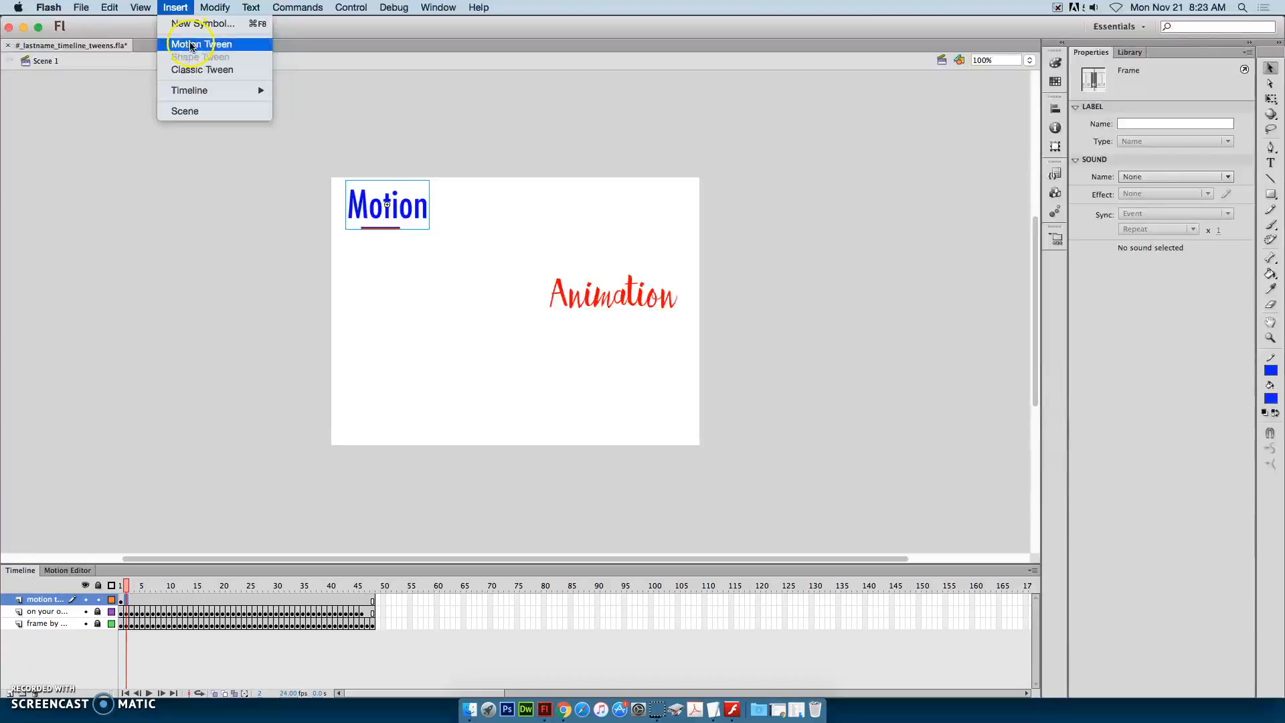
Step: Create a motion tween on the motion tween layer from its first keyframe
left_click(126, 605)
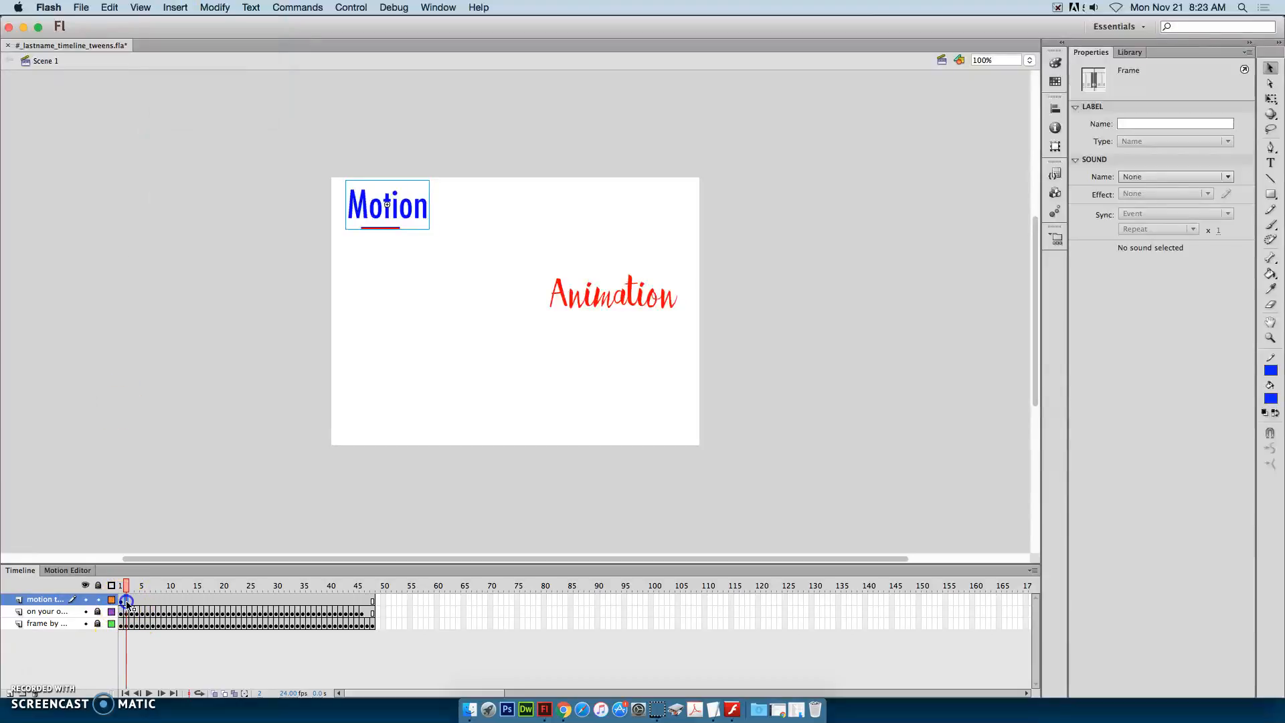
right_click(122, 603)
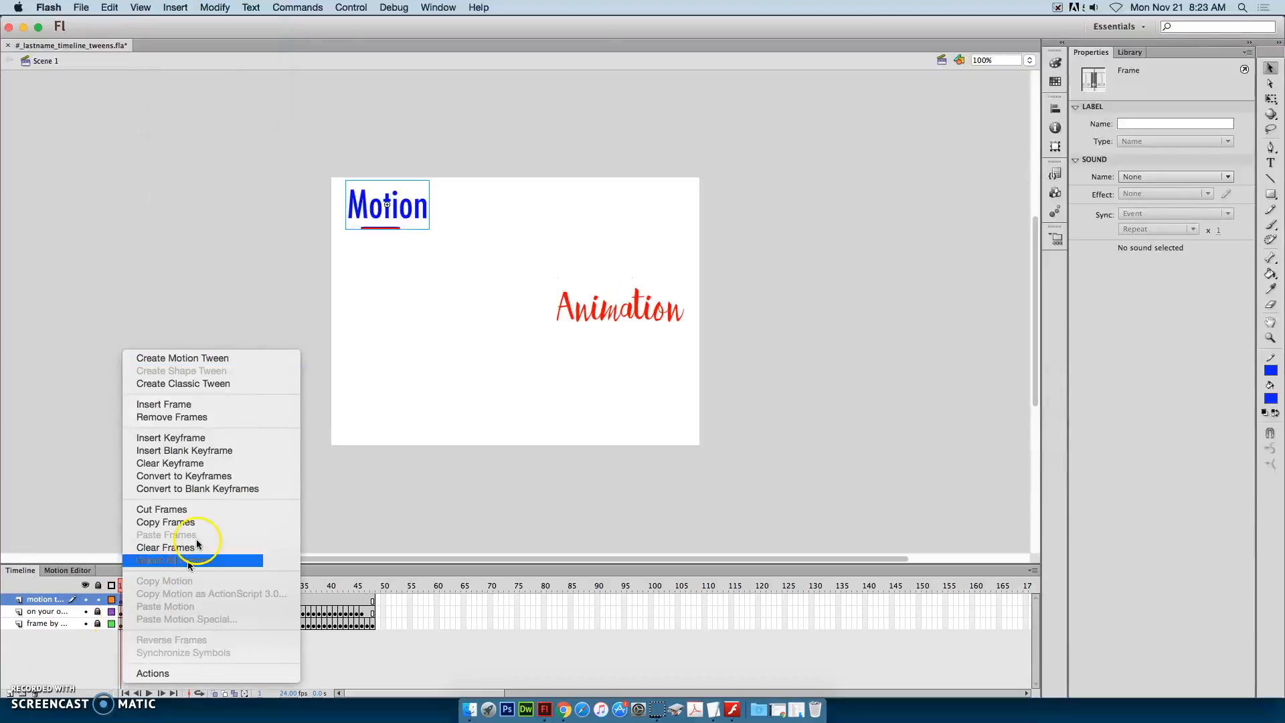
left_click(205, 359)
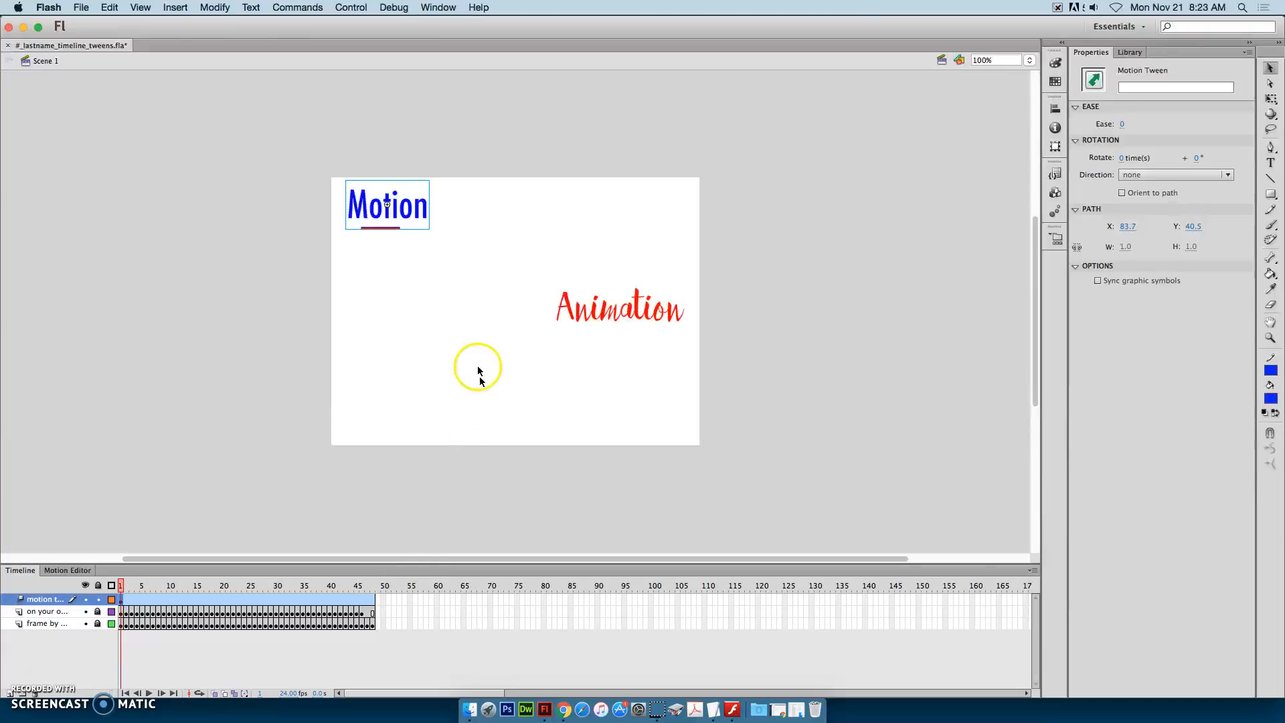
Step: Move the "Motion" symbol to about X 237, Y 372 at frame 20 and to about X 481, Y 37 at frame 48
left_click_drag(122, 586, 226, 589)
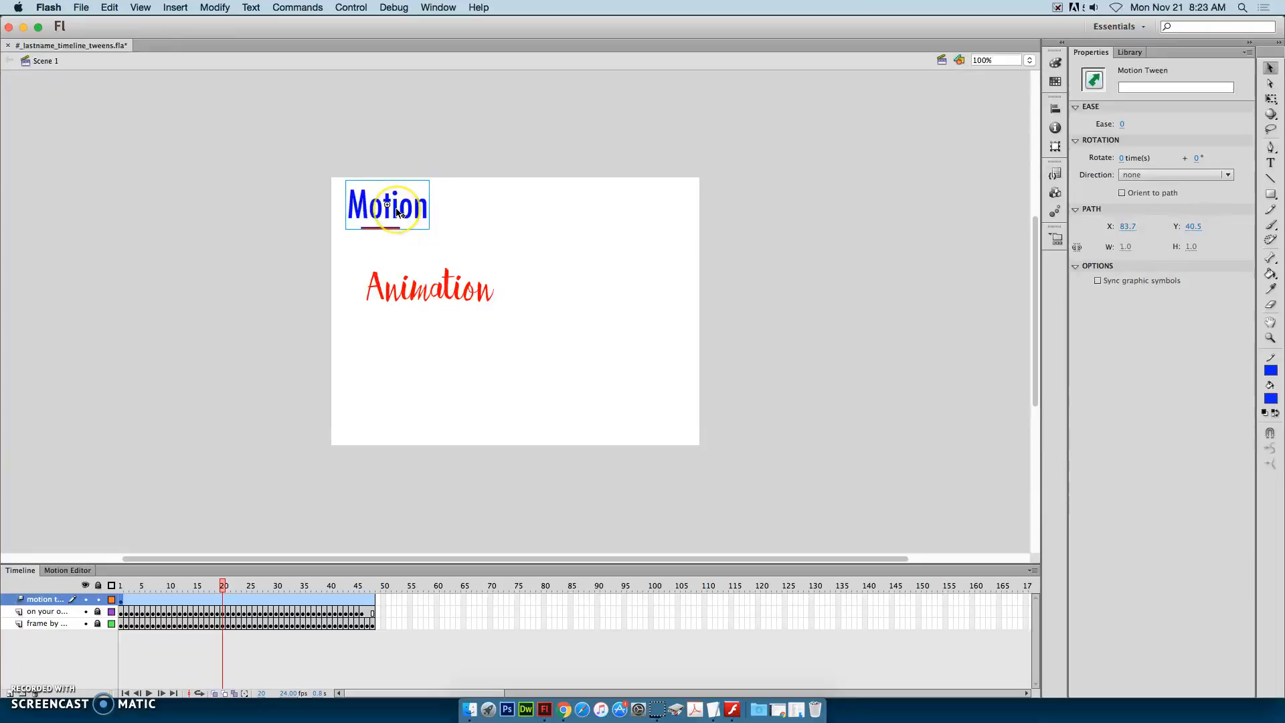
left_click_drag(397, 213, 501, 436)
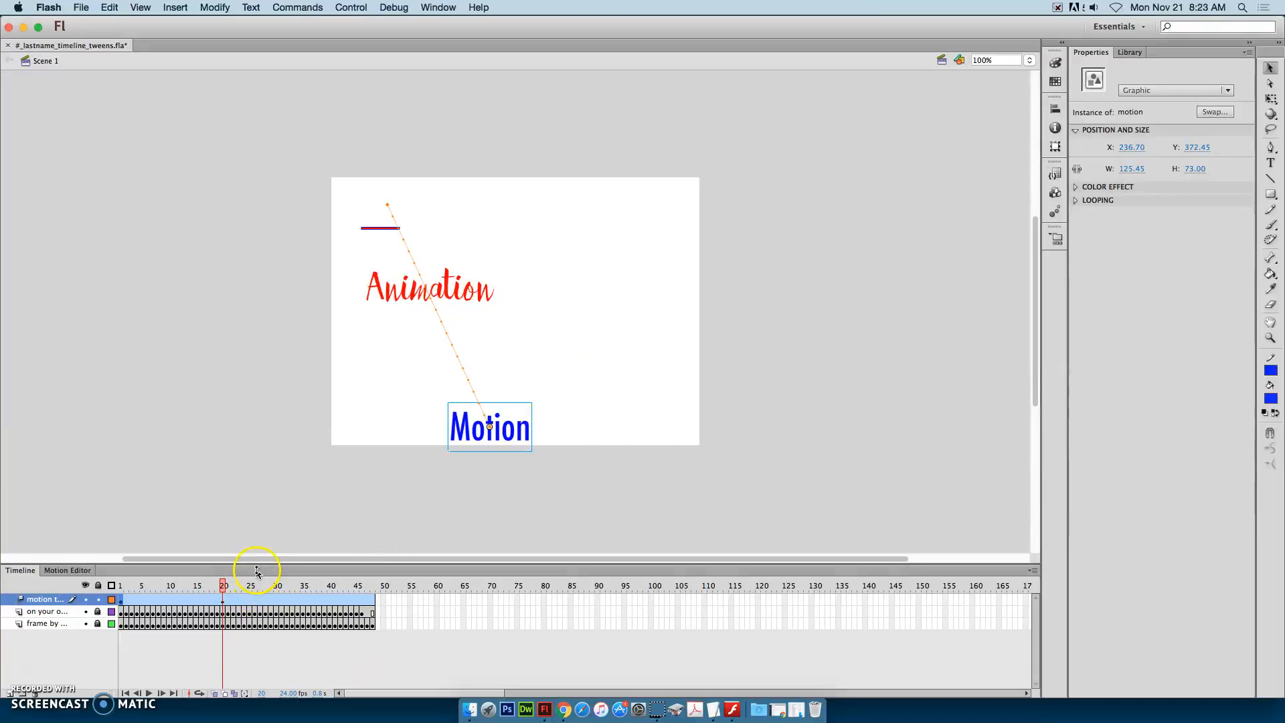
left_click_drag(223, 588, 372, 577)
left_click(508, 429)
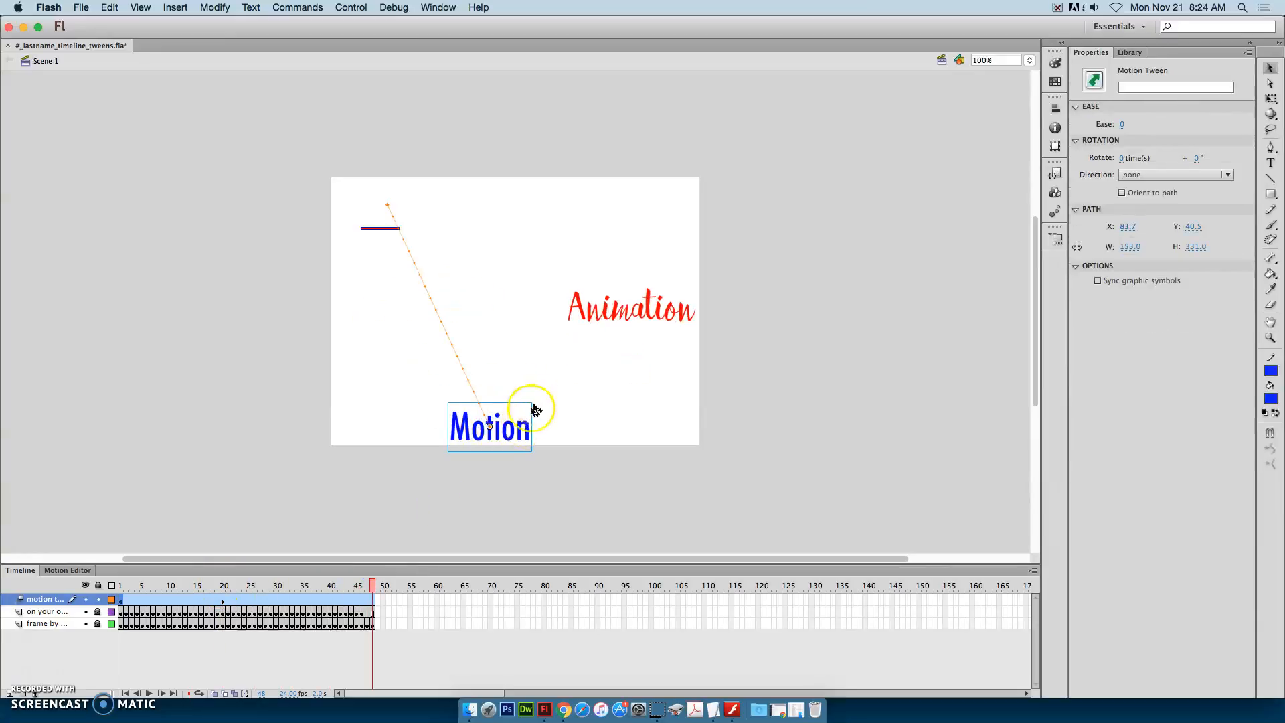
left_click_drag(526, 429, 686, 210)
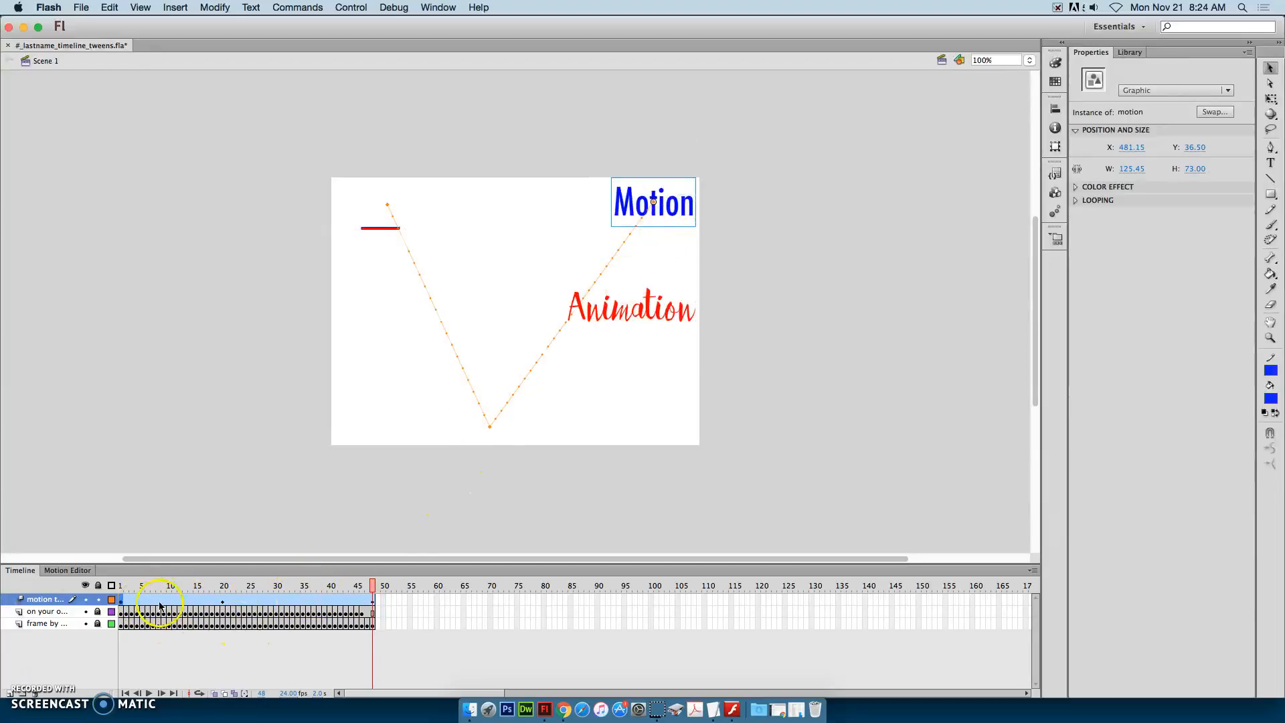
Step: Preview the motion tween on the timeline from the first frame through frame 48, and save the file
left_click(125, 587)
left_click_drag(125, 587, 373, 585)
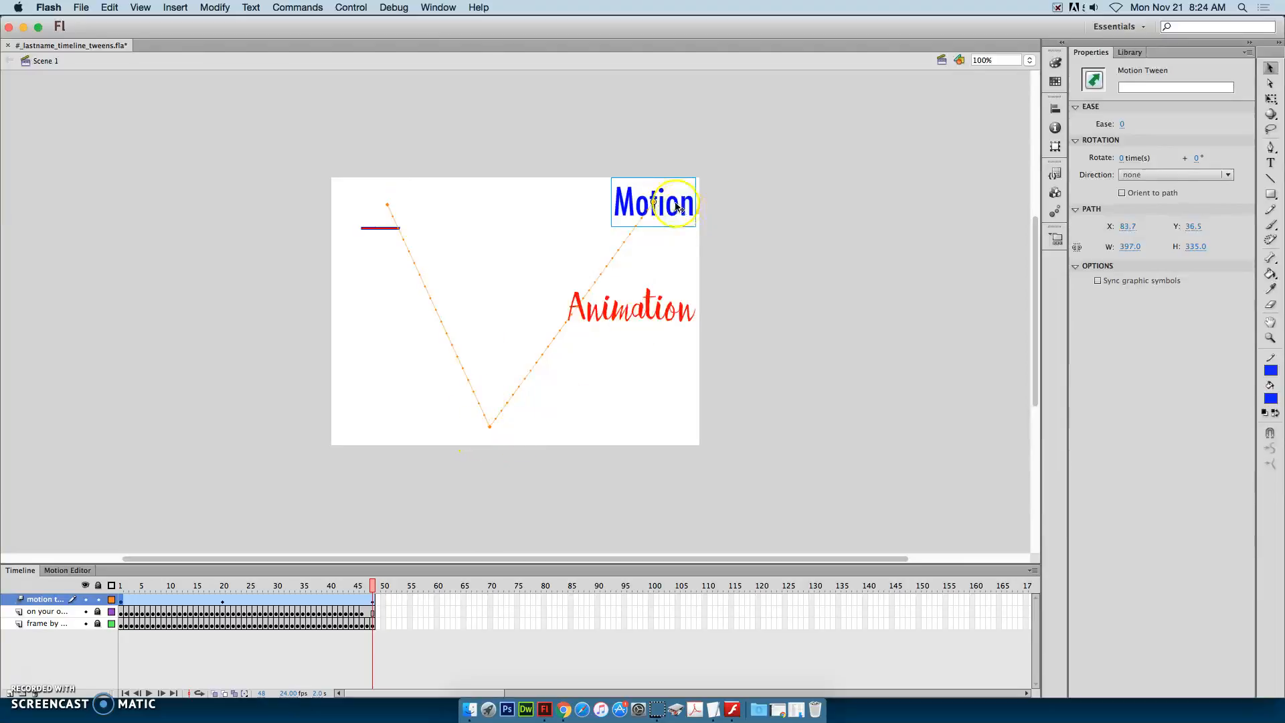
left_click(716, 167)
key("Return")
left_click(716, 166)
key("Return")
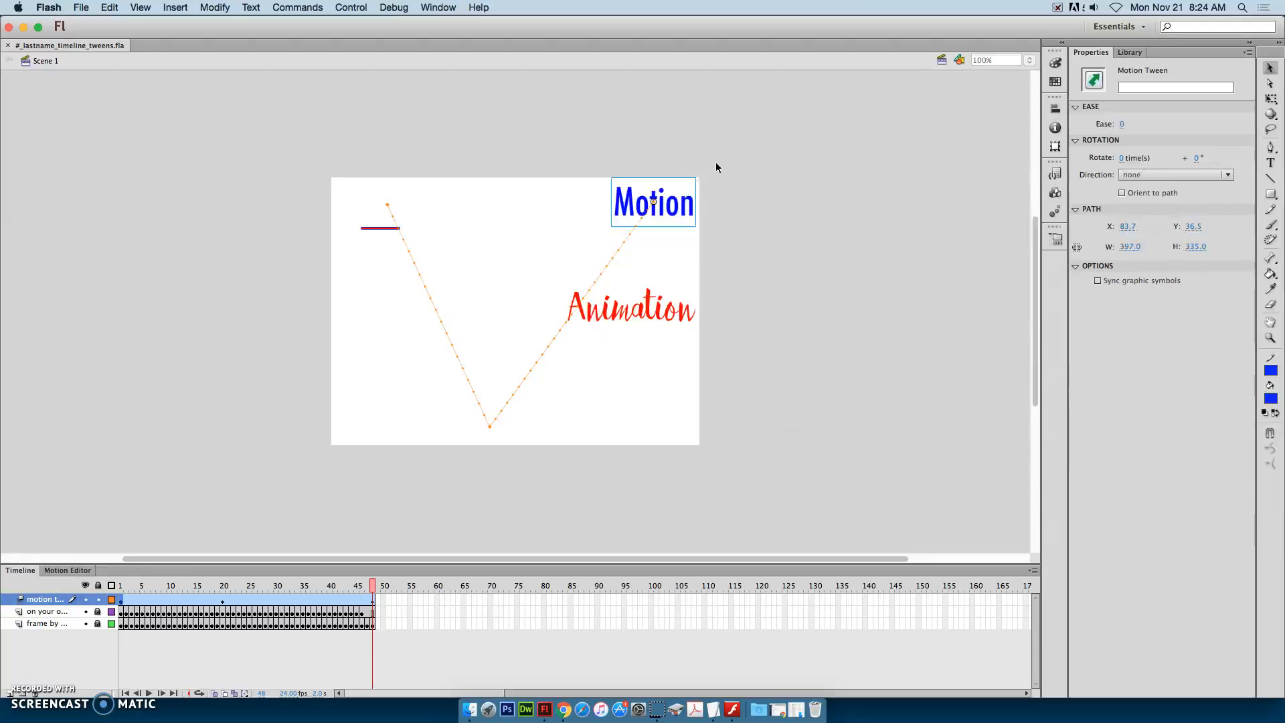
Step: Test the movie in Flash Professional and close the preview window
left_click(350, 8)
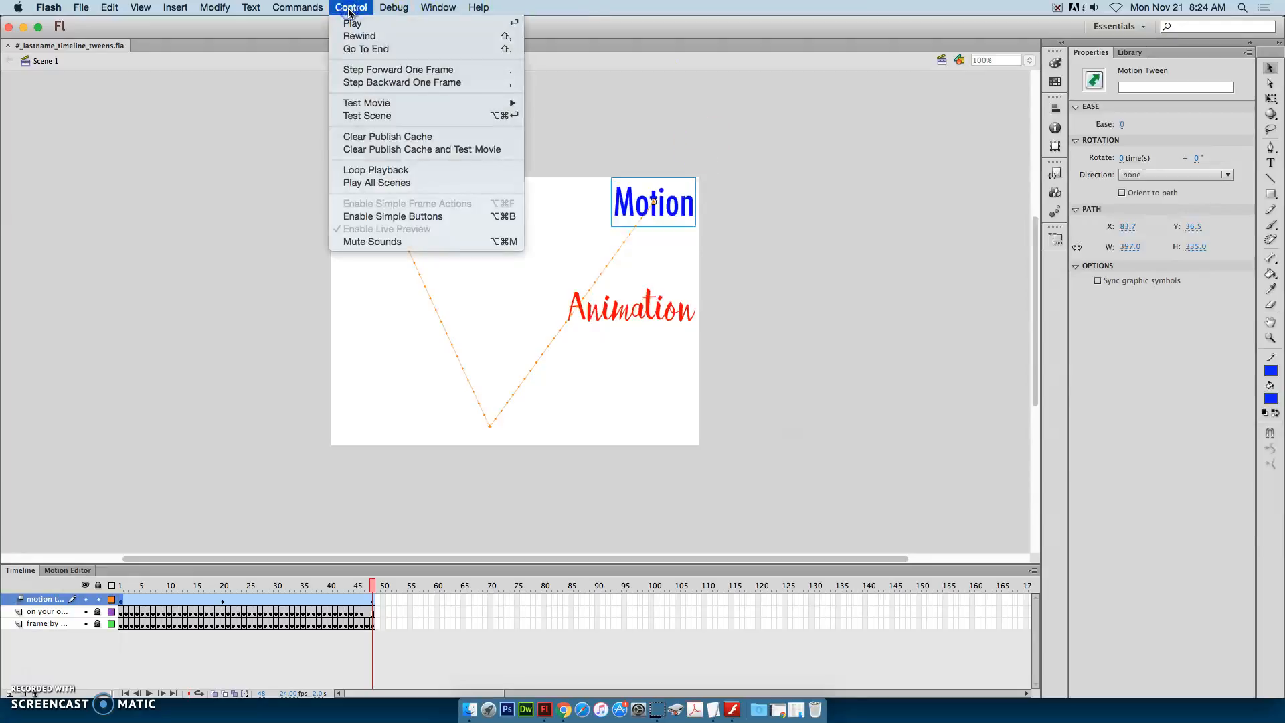
mouse_move(400, 102)
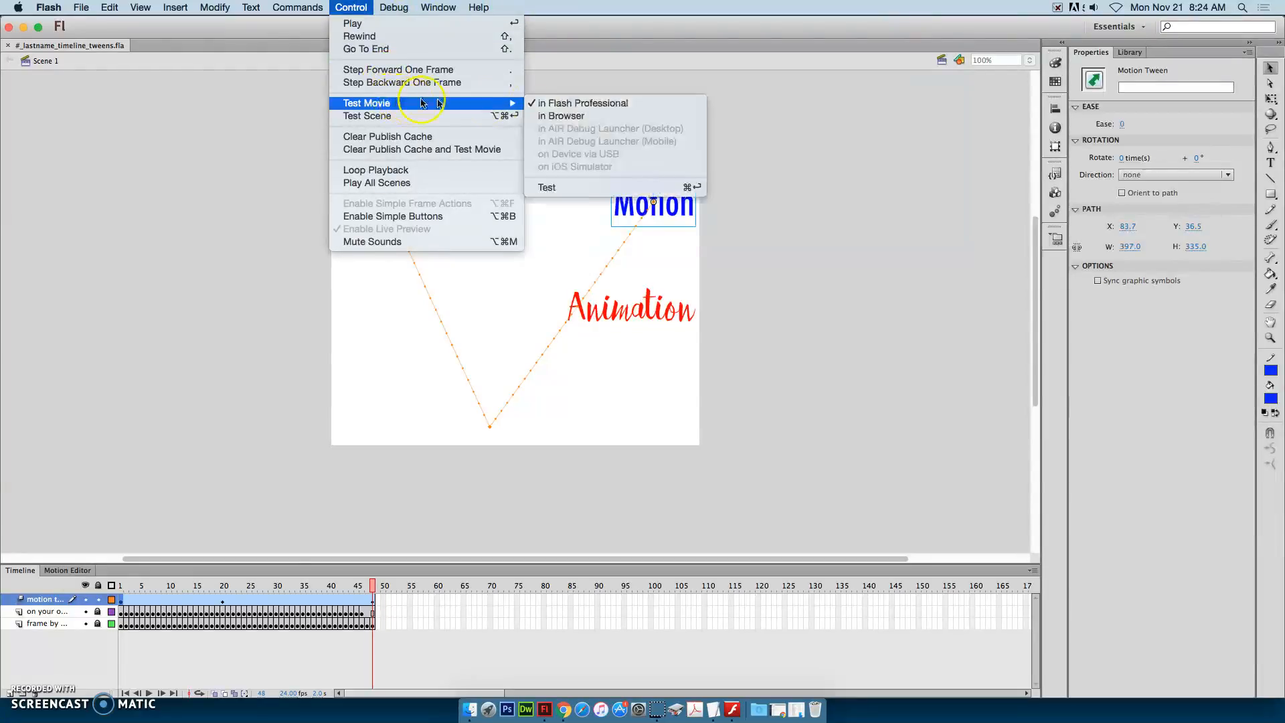
left_click(560, 103)
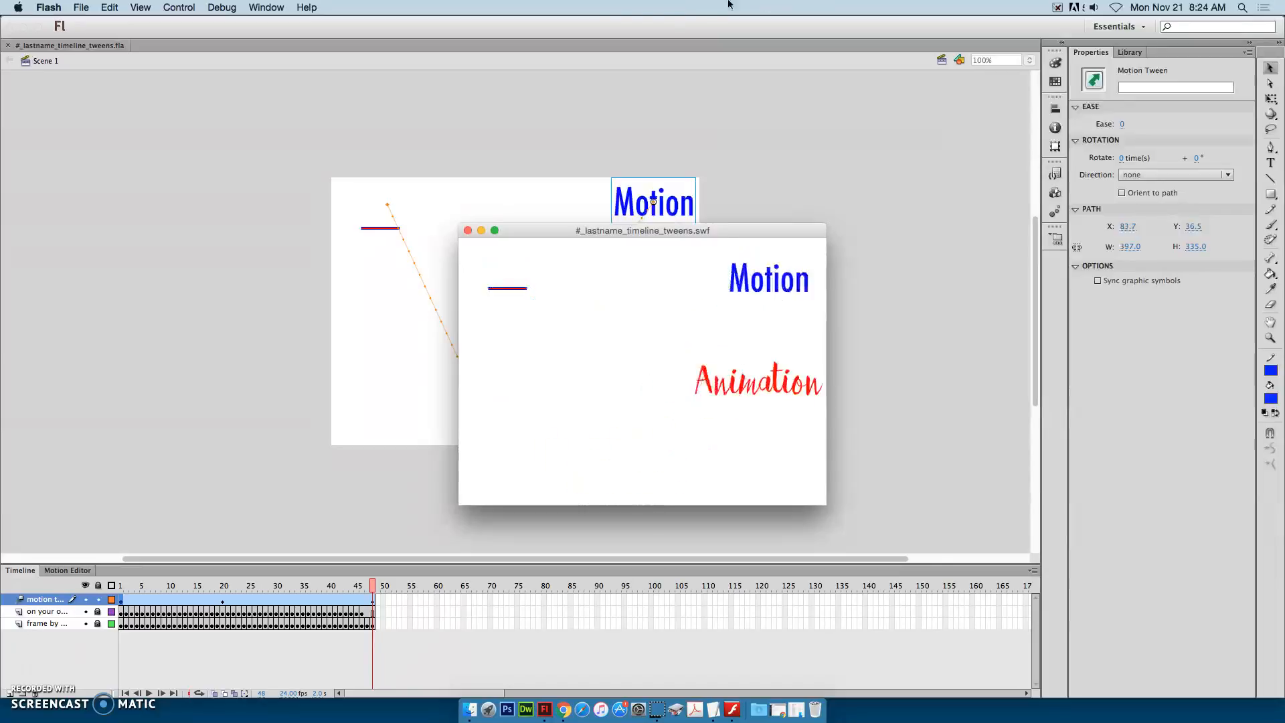
left_click(469, 231)
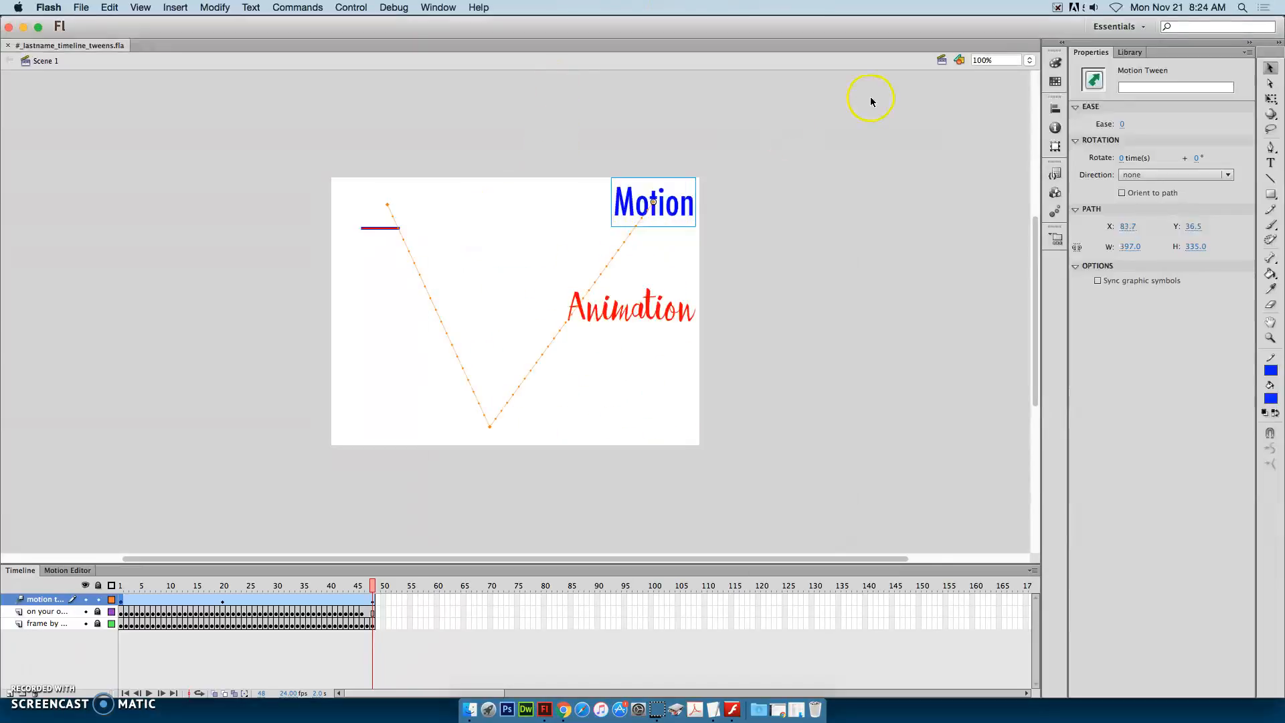